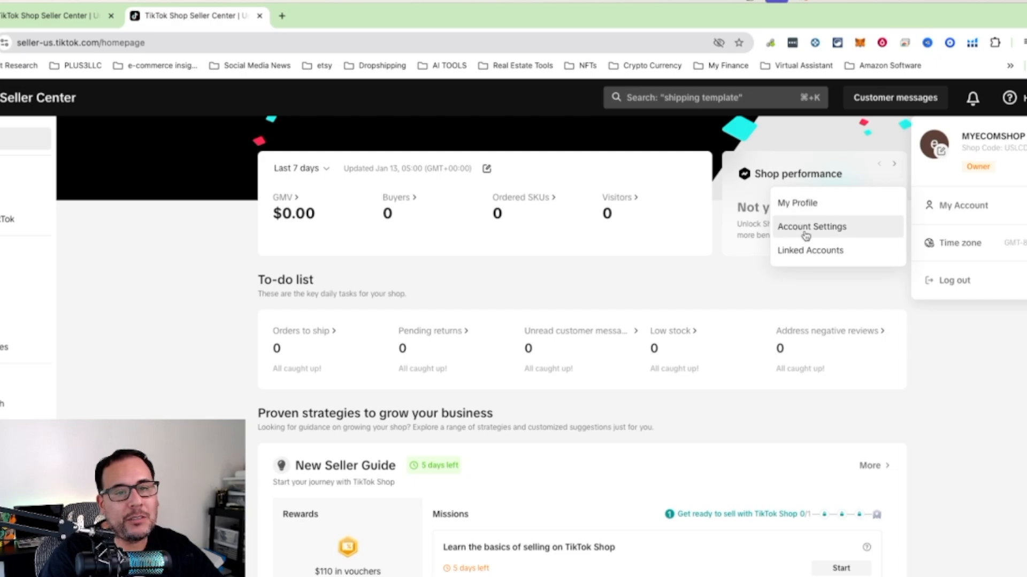
Open the warehouse settings from the account settings and start adding a pickup warehouse in the United States.
left_click(809, 229)
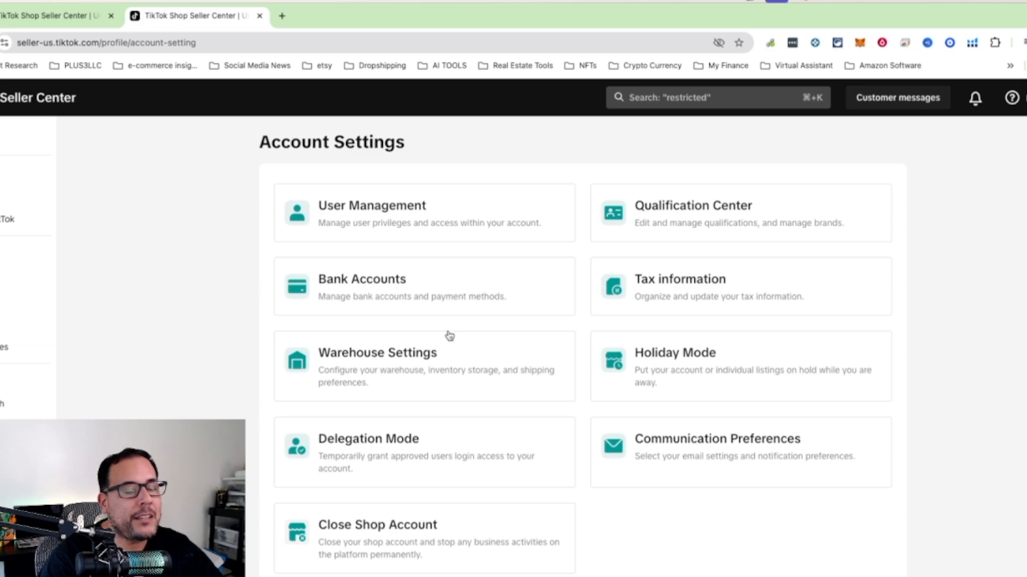
left_click(384, 376)
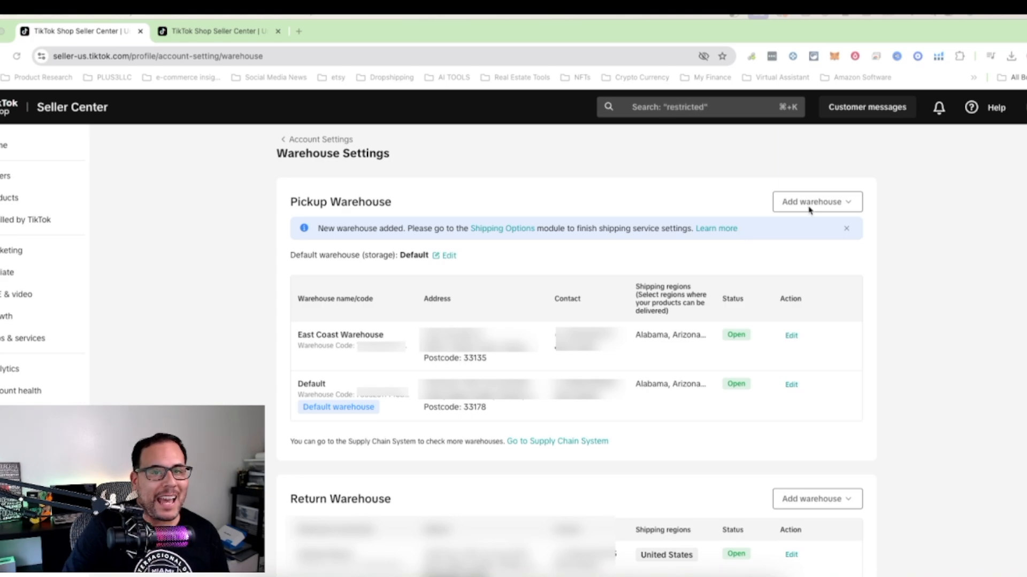
left_click(848, 204)
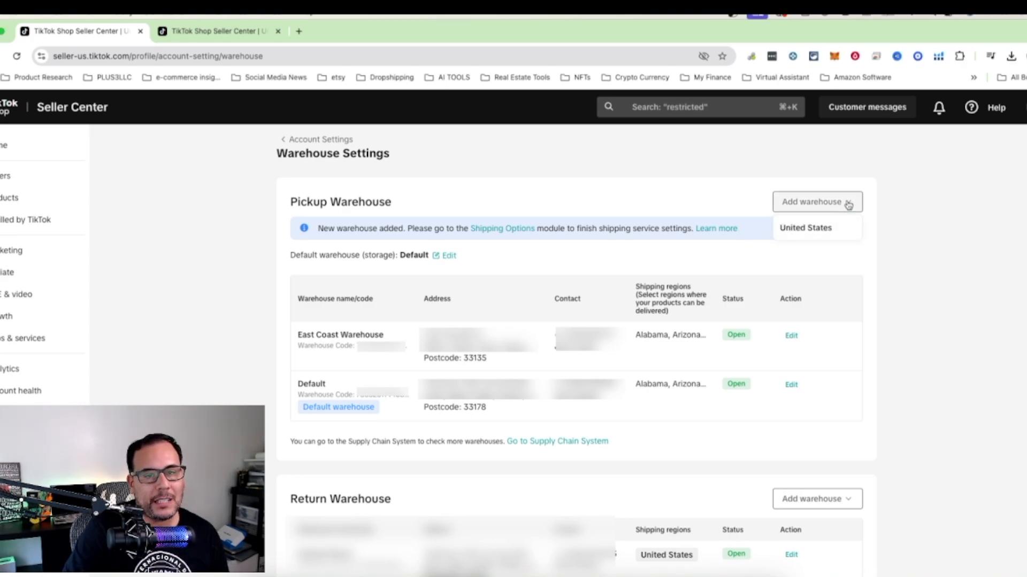
left_click(805, 228)
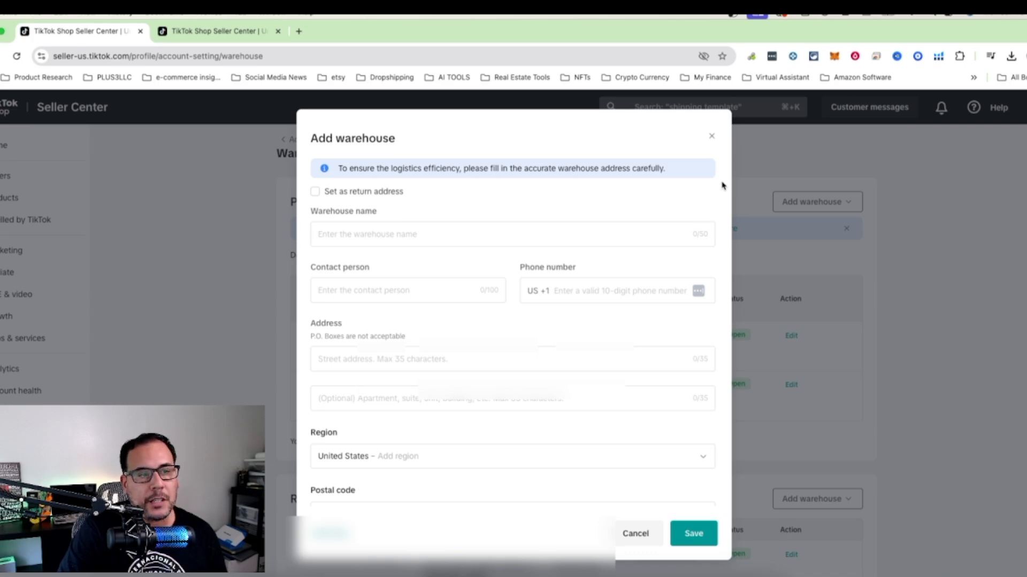
Name the new pickup warehouse "westcoast warehouse".
left_click(412, 236)
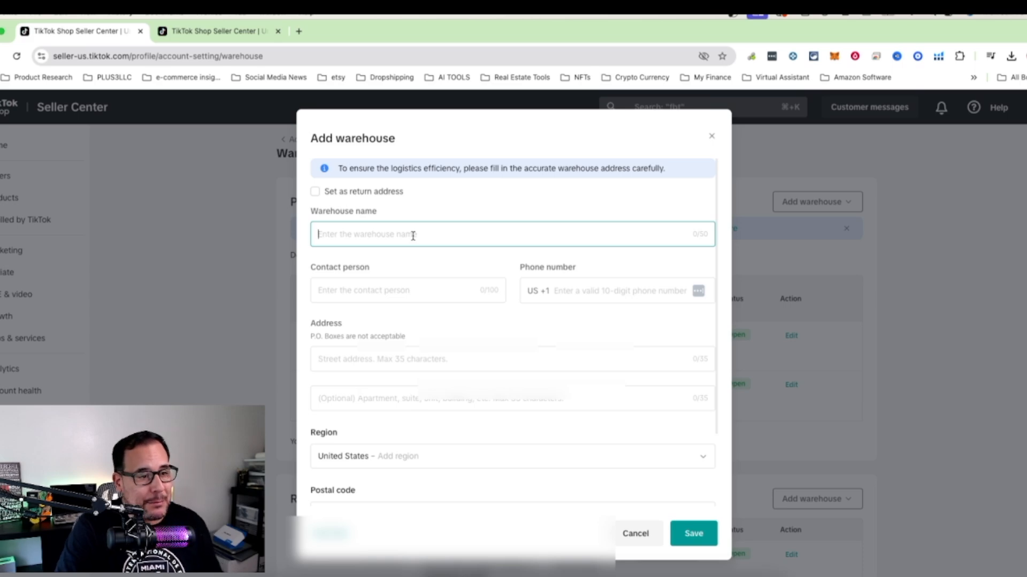
type("wes")
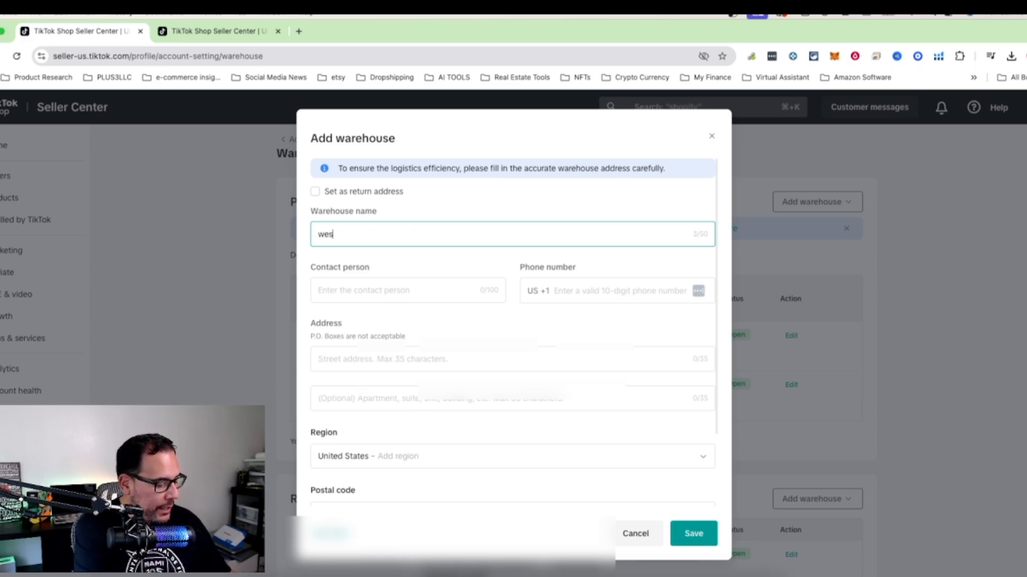
type("tcoast wa")
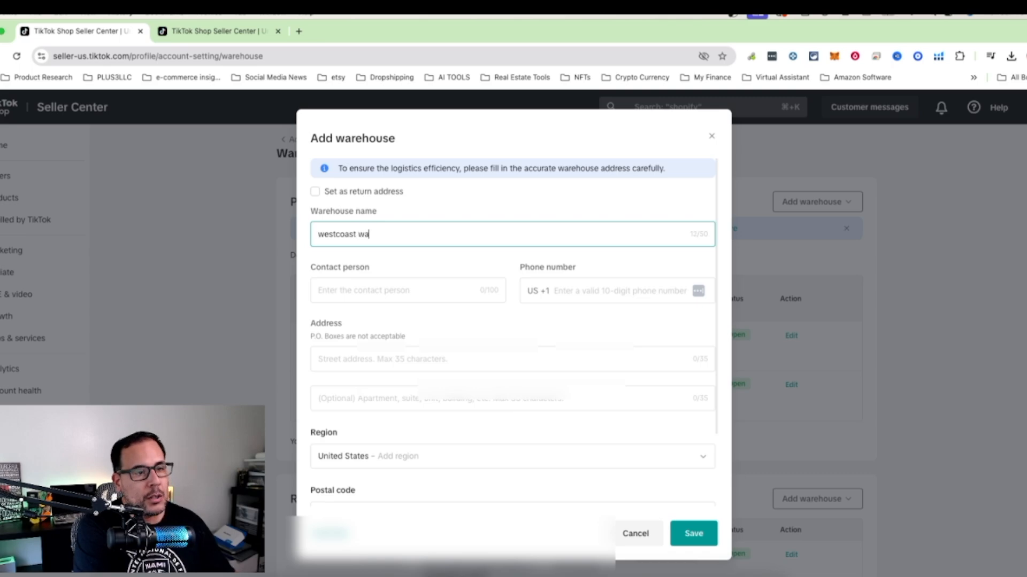
type("rehouse")
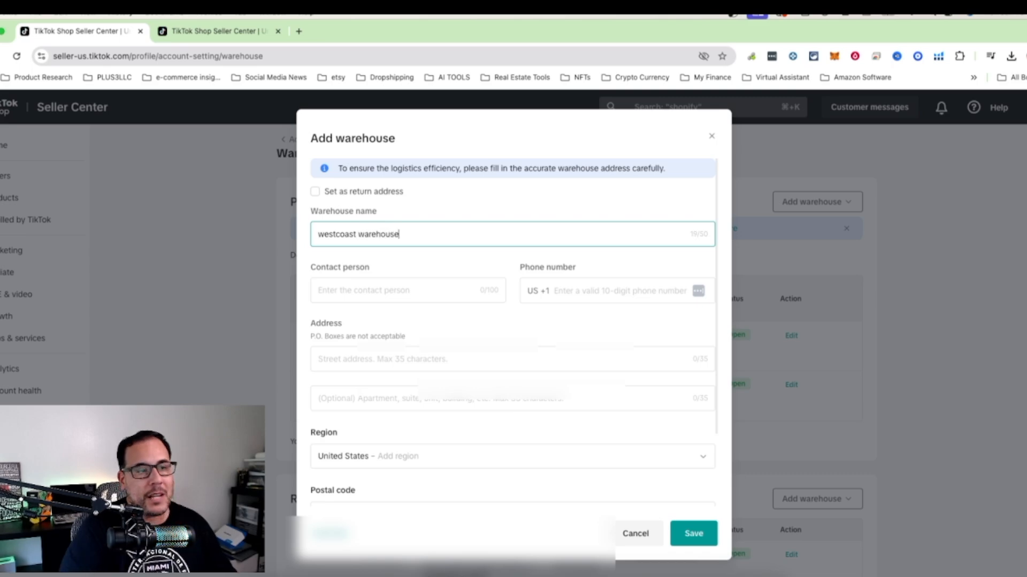
scroll(380, 288, "down", 1)
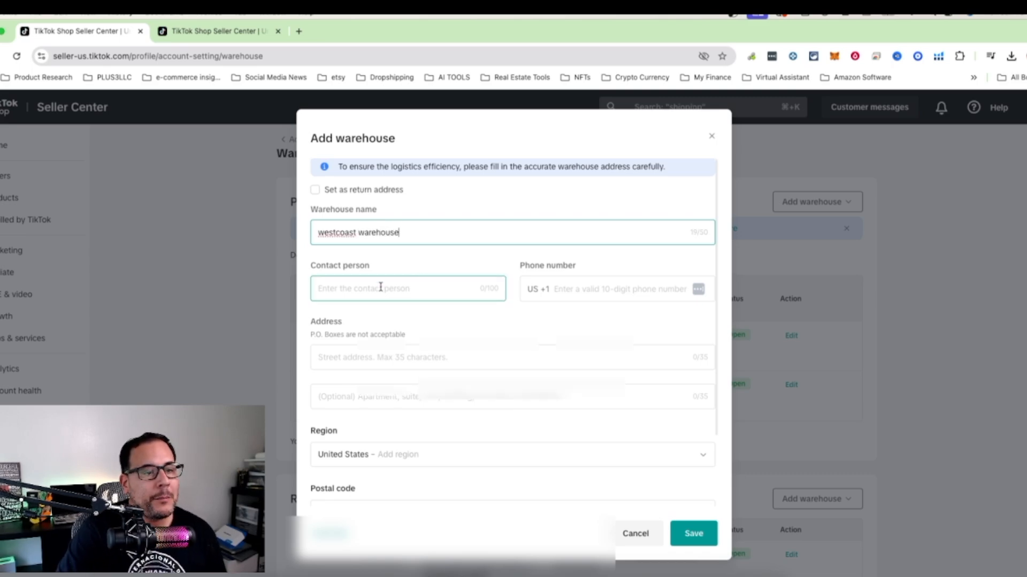
Fill in the warehouse contact person's full name and 10-digit phone number.
left_click(409, 293)
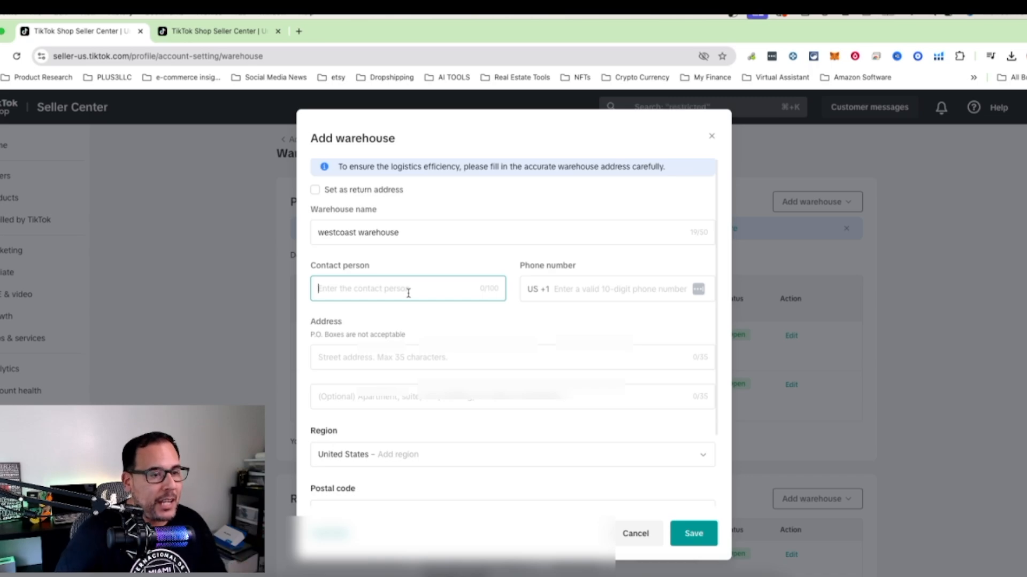
type("J")
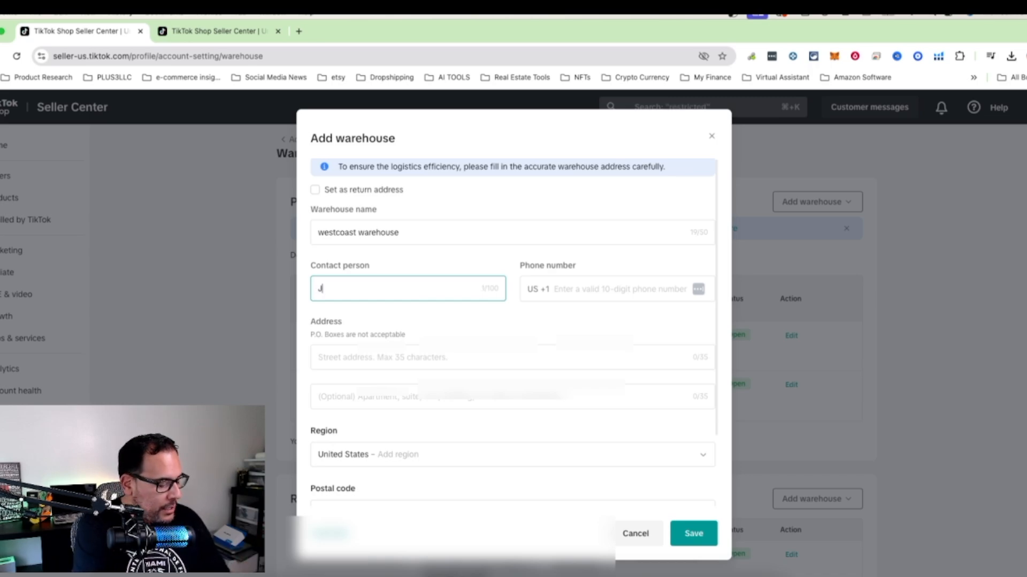
type("ohn ")
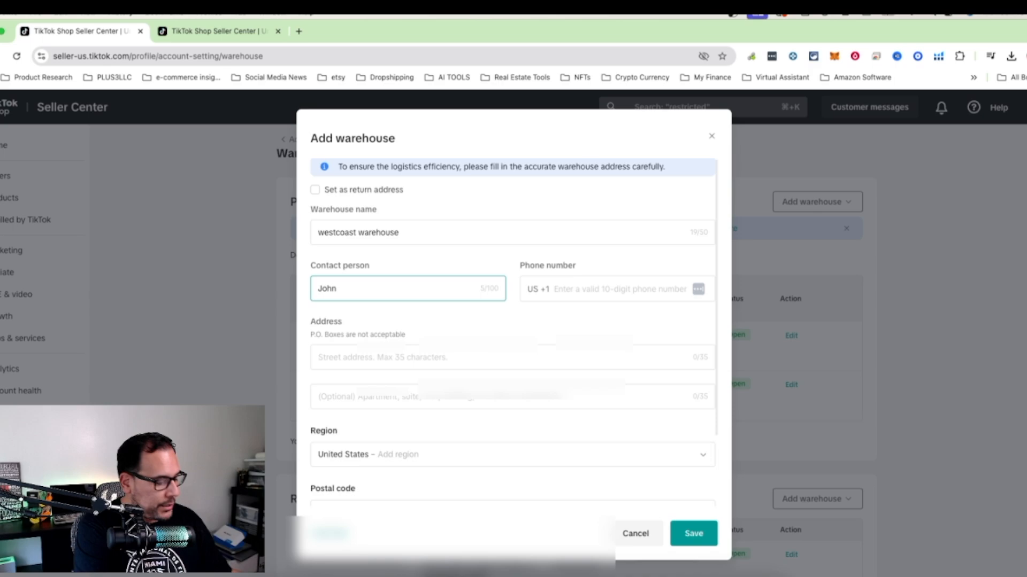
type("Smith")
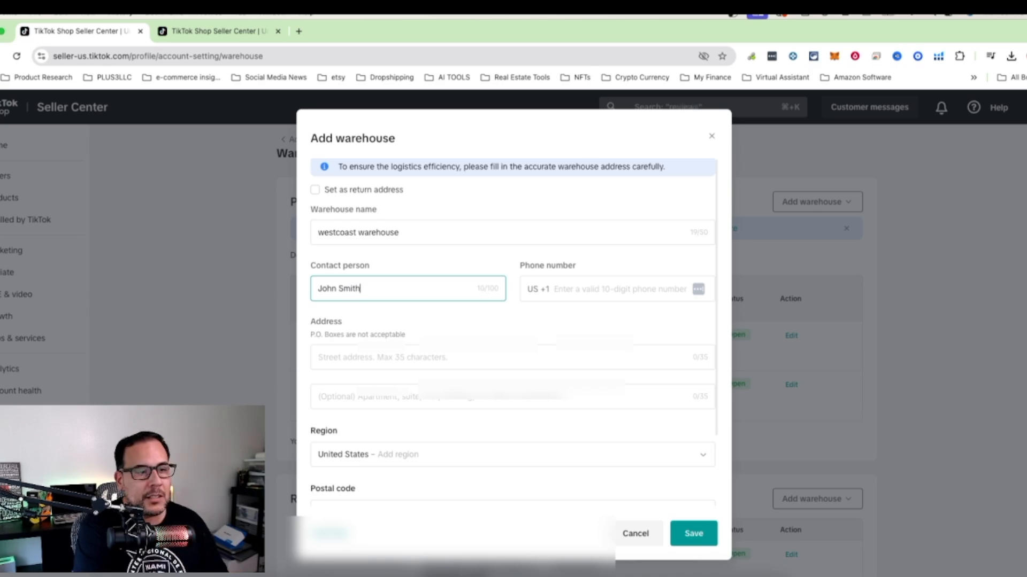
left_click(586, 286)
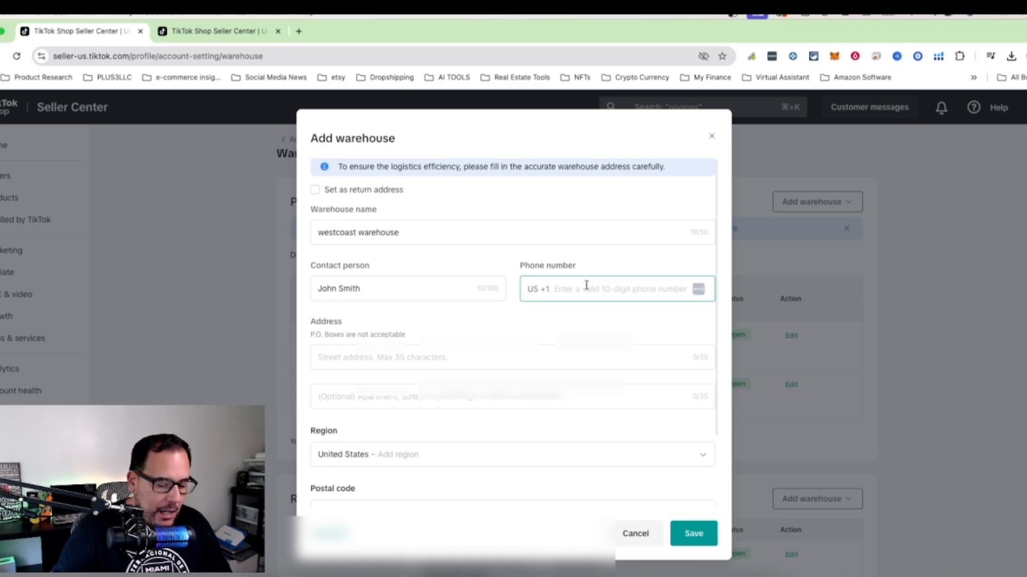
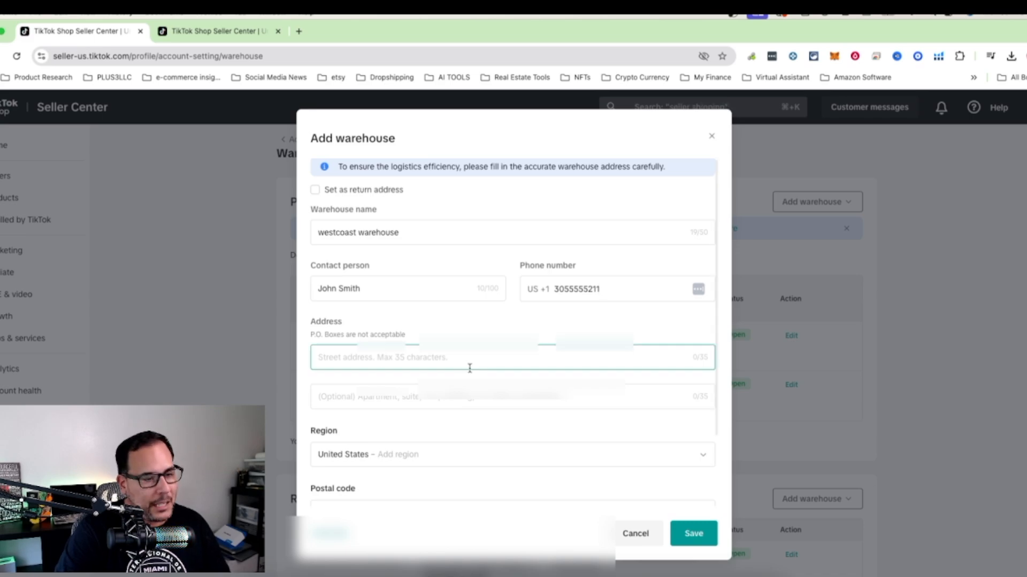
Fill in the warehouse's street address in the United States – Florida – Miami region, including its postal code.
left_click(338, 354)
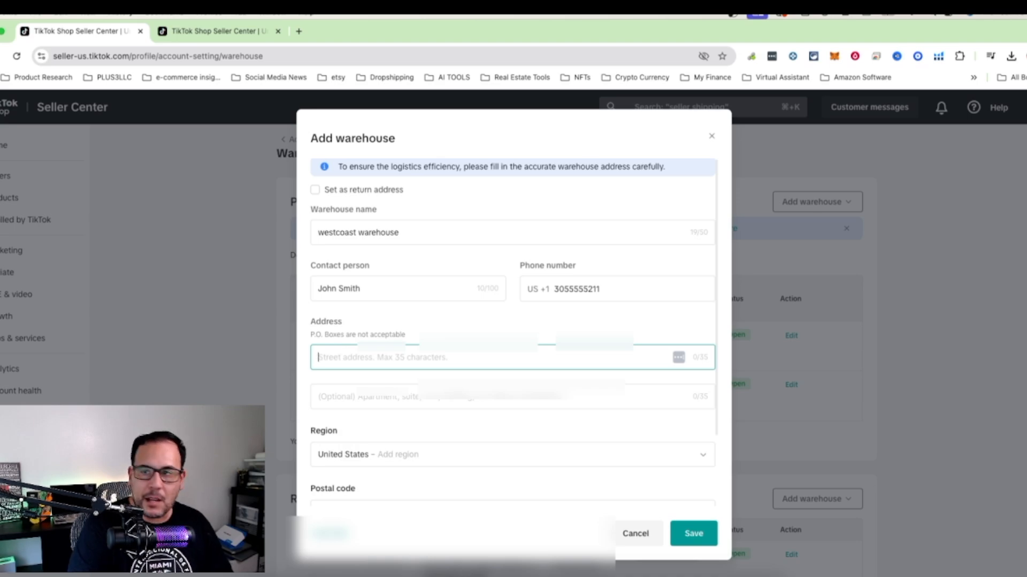
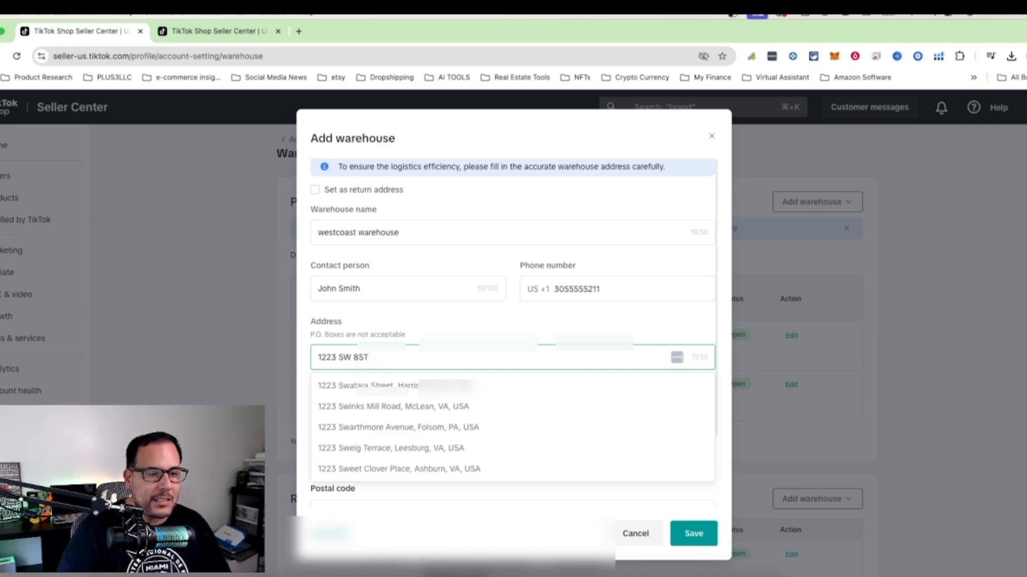
key("Caps_Lock")
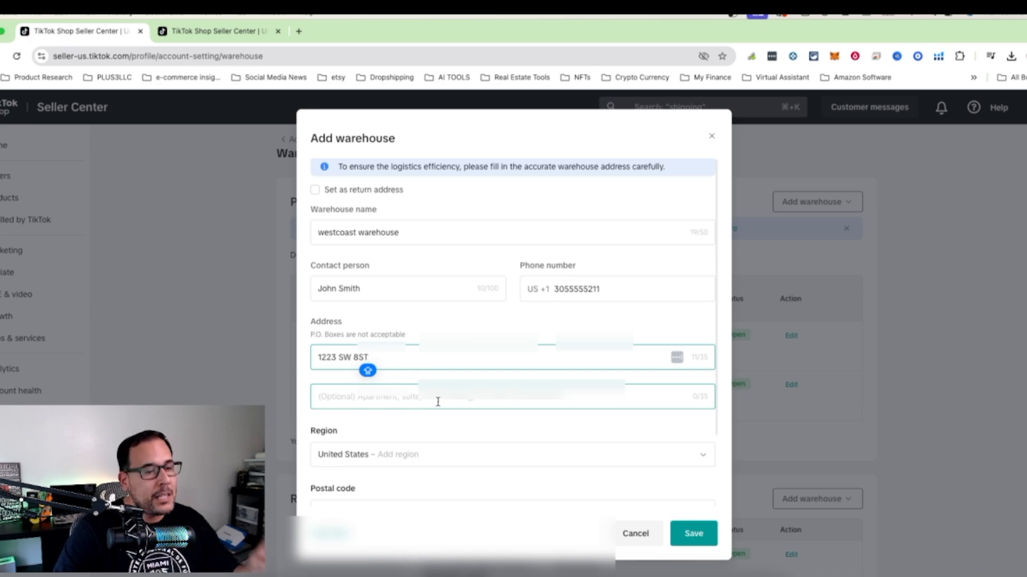
key("BackSpace")
key("BackSpace")
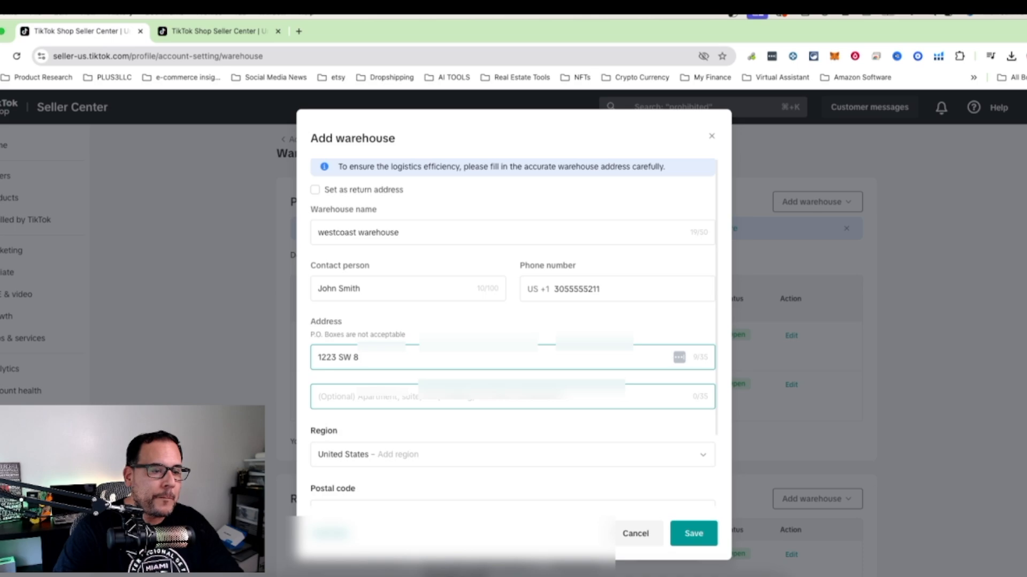
type("ST")
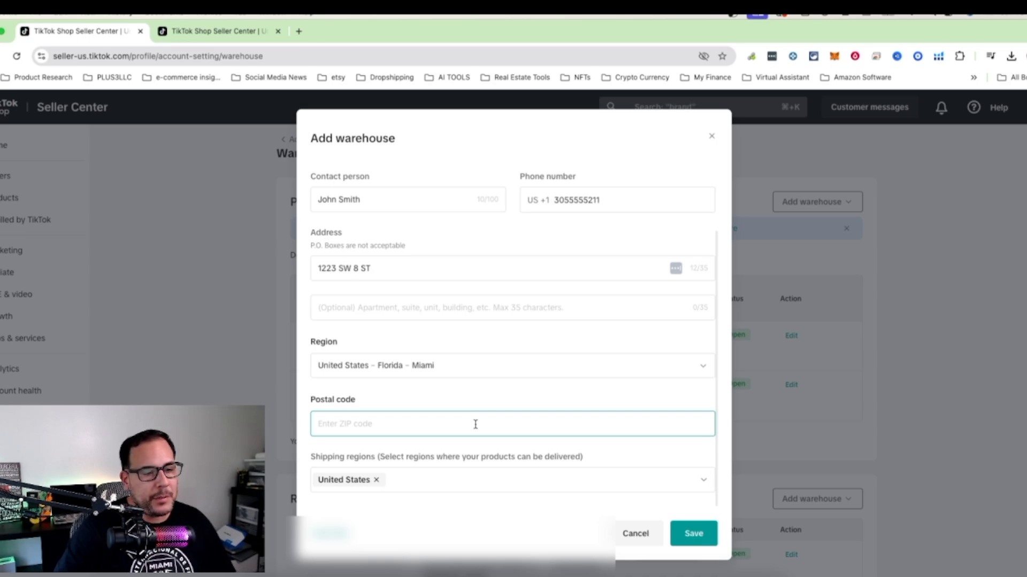
left_click(475, 424)
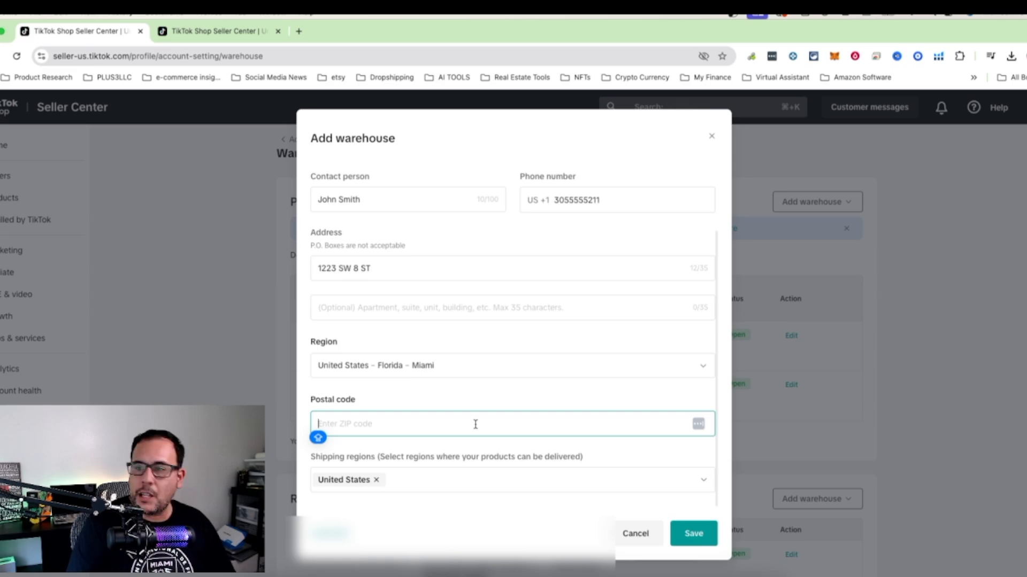
type("33135")
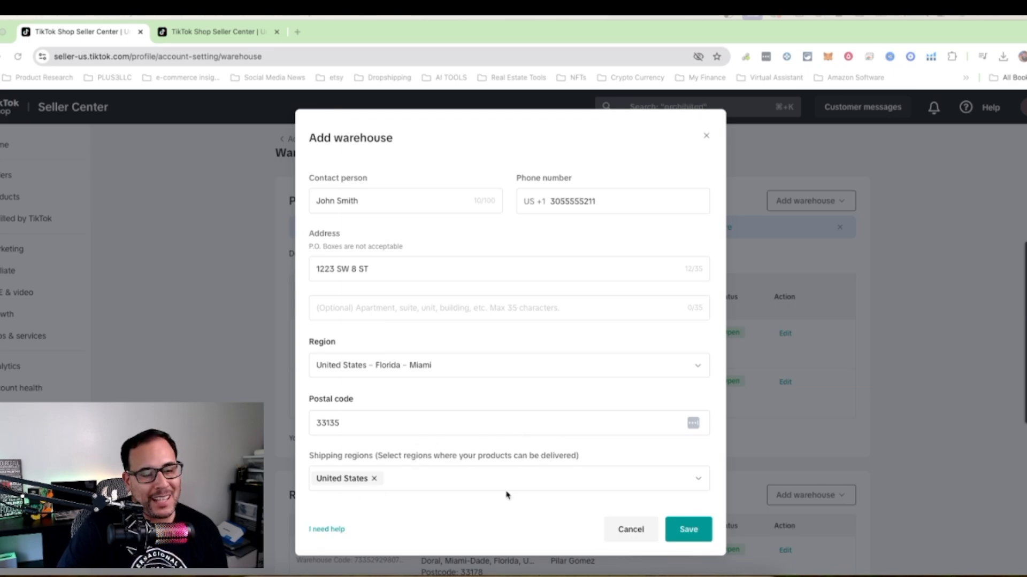
Examine which individual states are selected under United States in the warehouse's shipping regions.
left_click(699, 479)
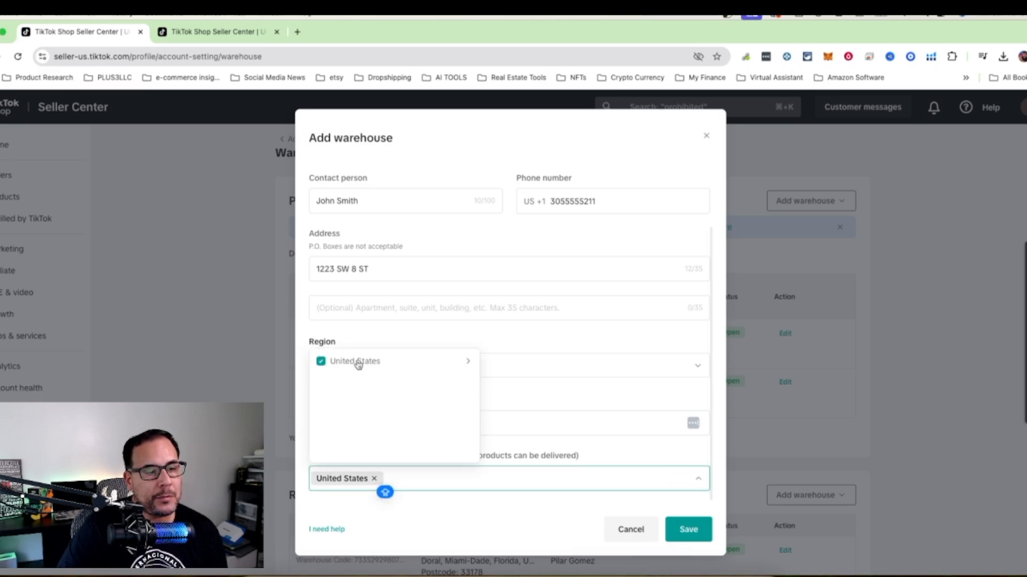
left_click(369, 364)
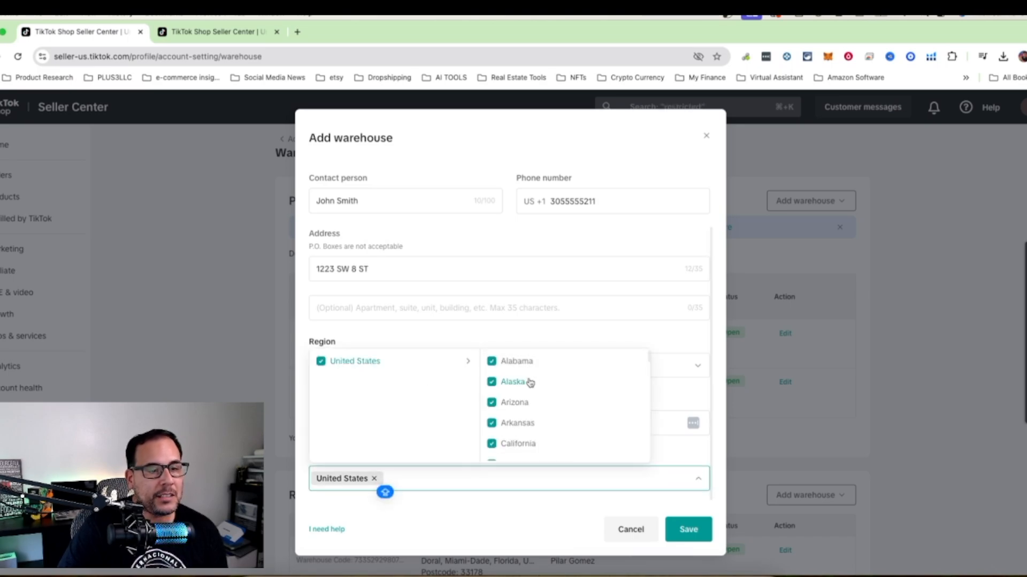
scroll(547, 403, "down", 3)
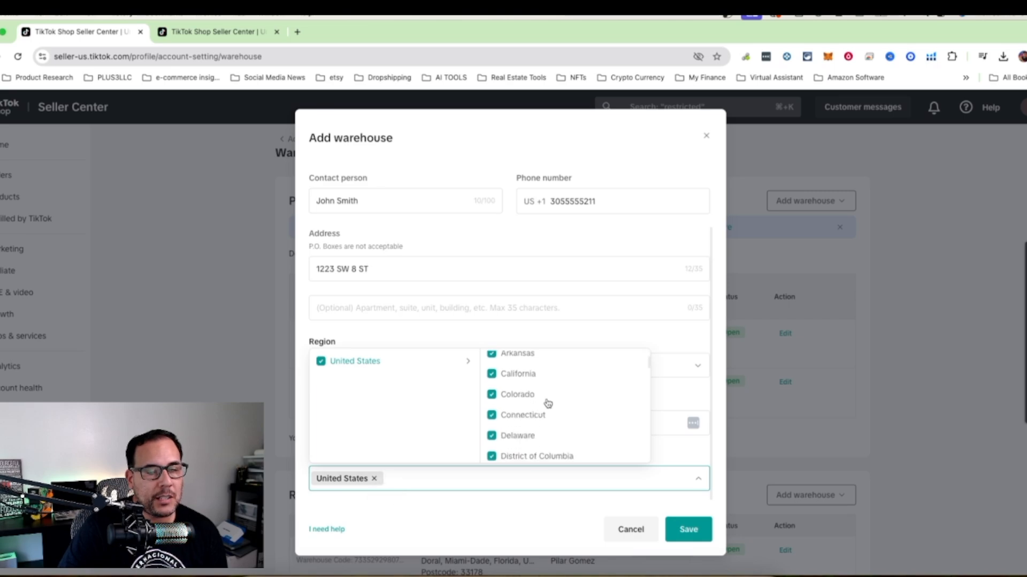
scroll(548, 404, "down", 5)
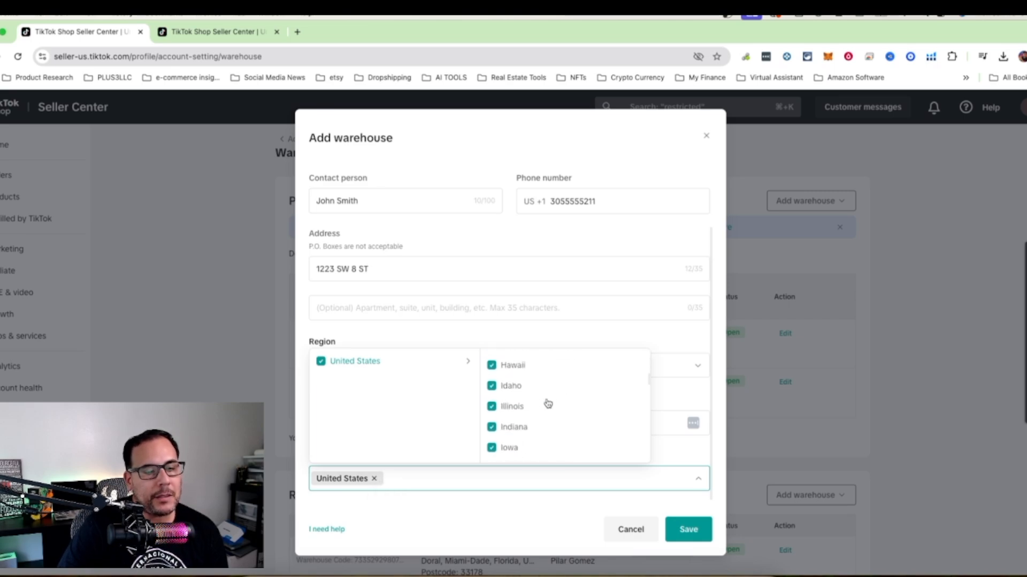
key("Caps_Lock")
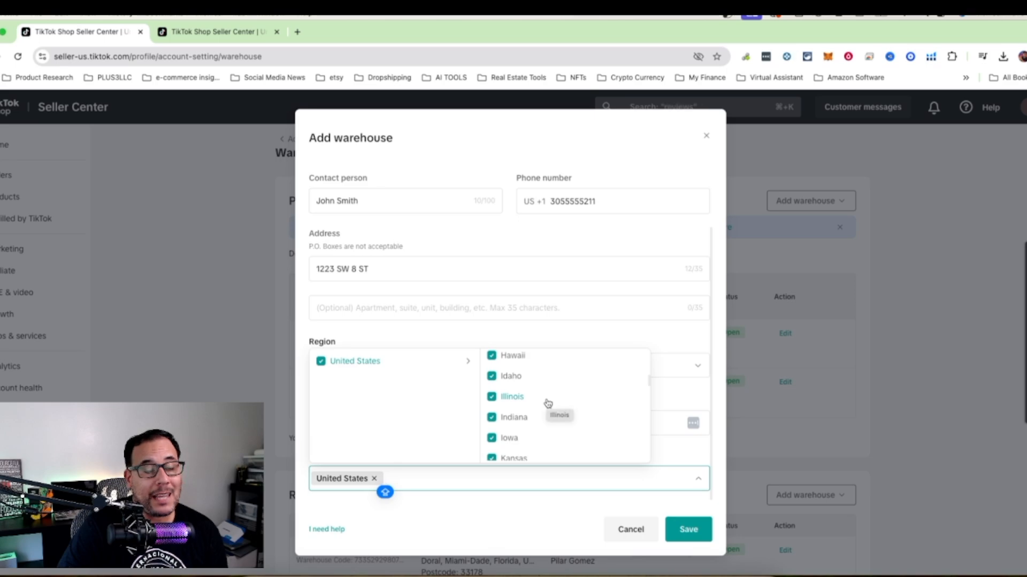
scroll(548, 403, "down", 5)
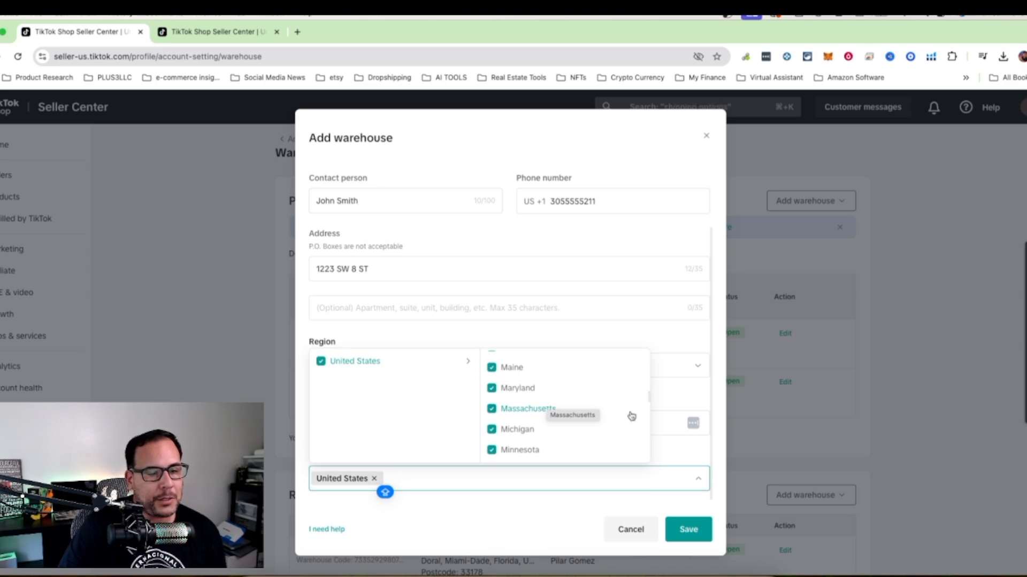
scroll(631, 416, "down", 5)
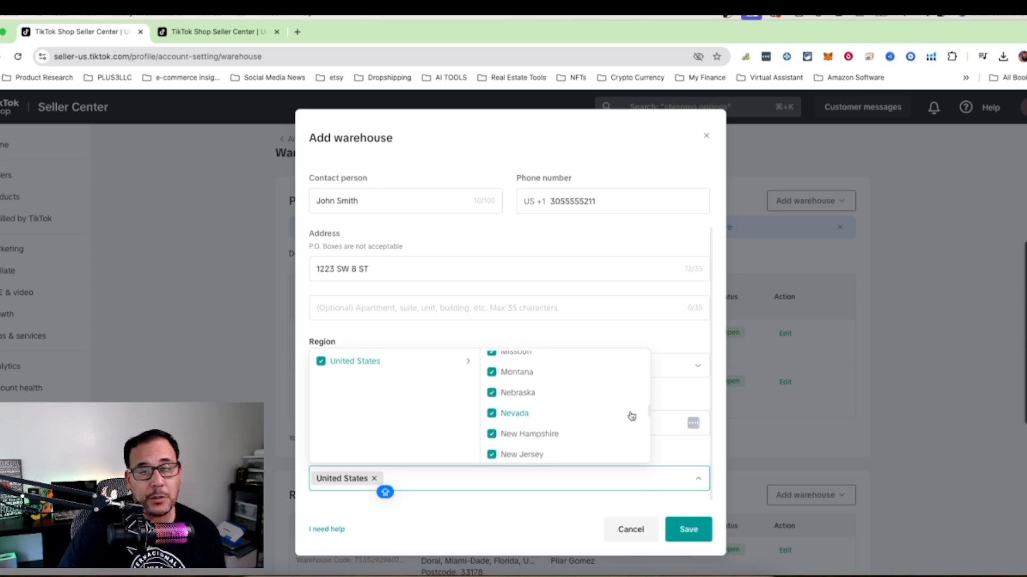
scroll(631, 416, "down", 12)
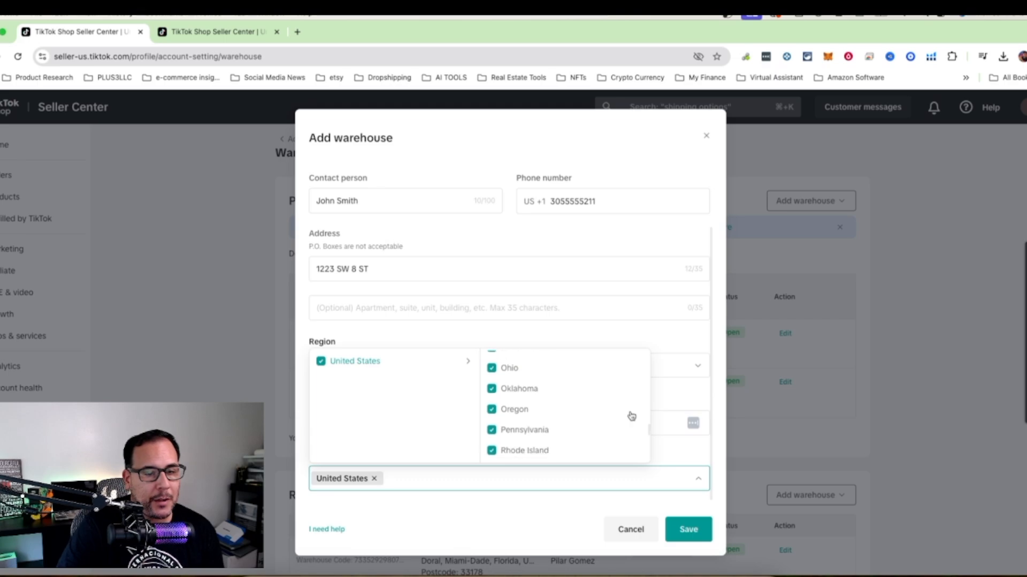
scroll(632, 416, "down", 1)
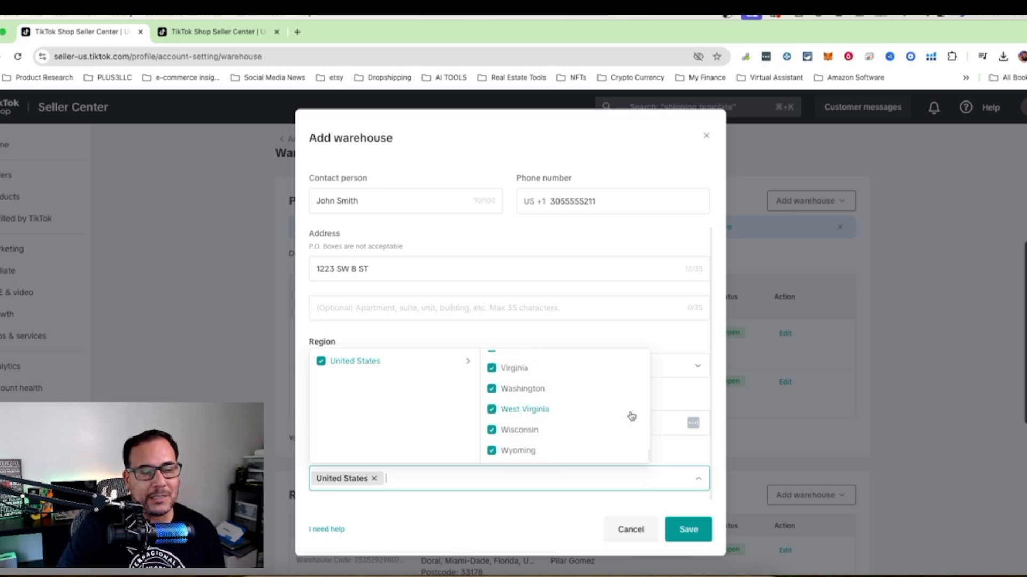
scroll(631, 416, "up", 10)
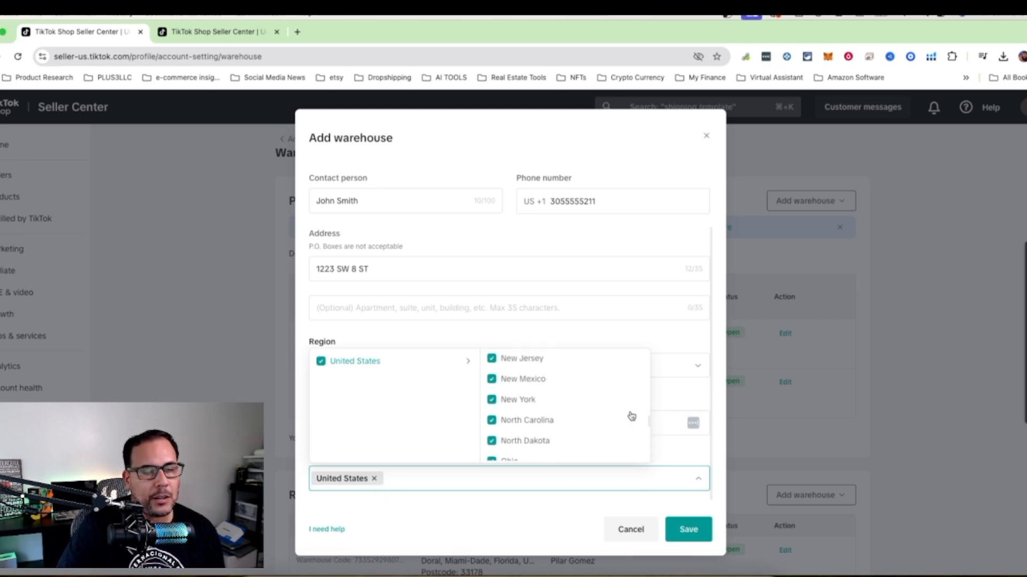
scroll(632, 416, "up", 15)
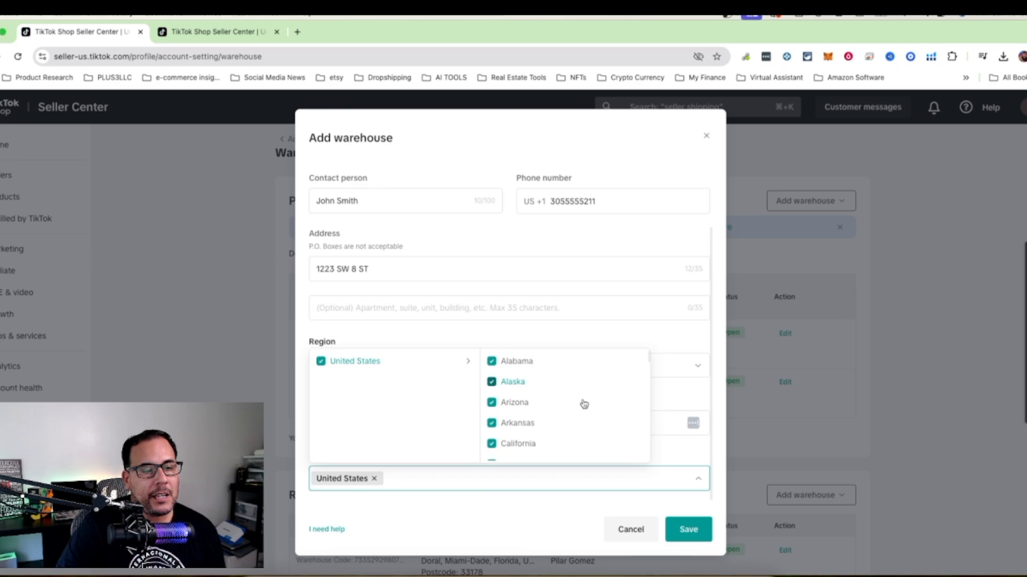
Exclude Alaska and Hawaii from the new warehouse's United States shipping regions.
left_click(492, 383)
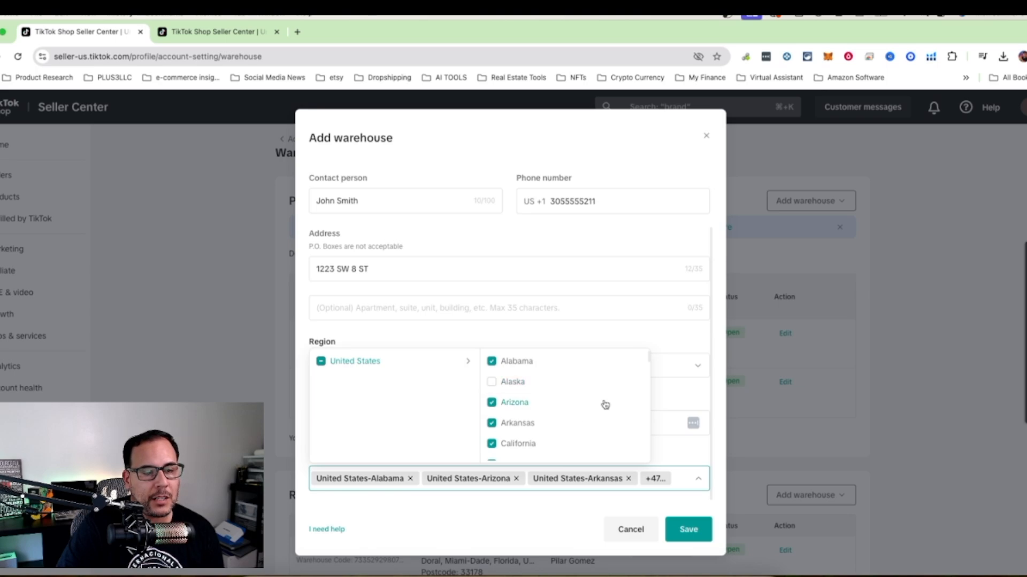
scroll(605, 404, "down", 5)
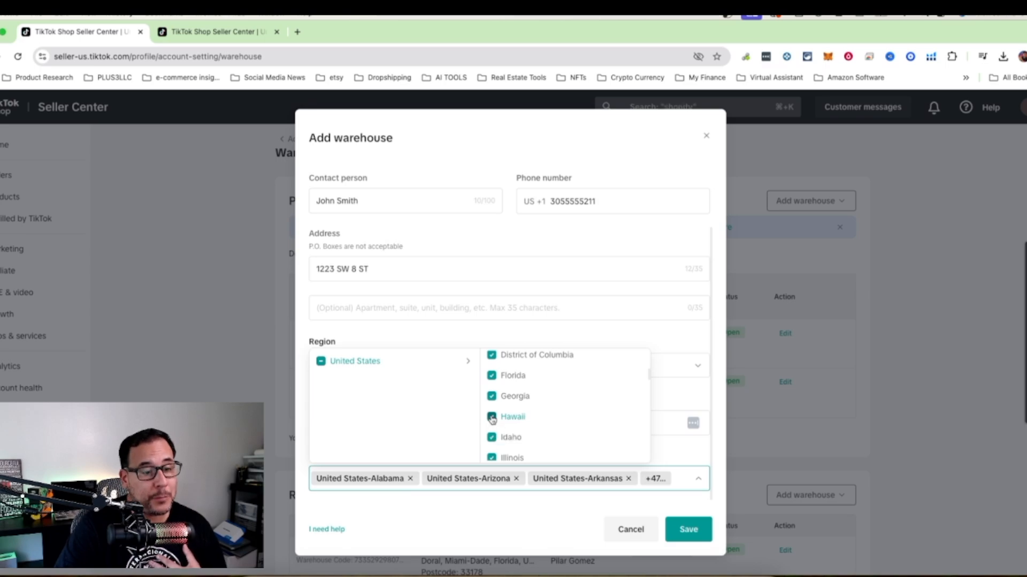
left_click(492, 417)
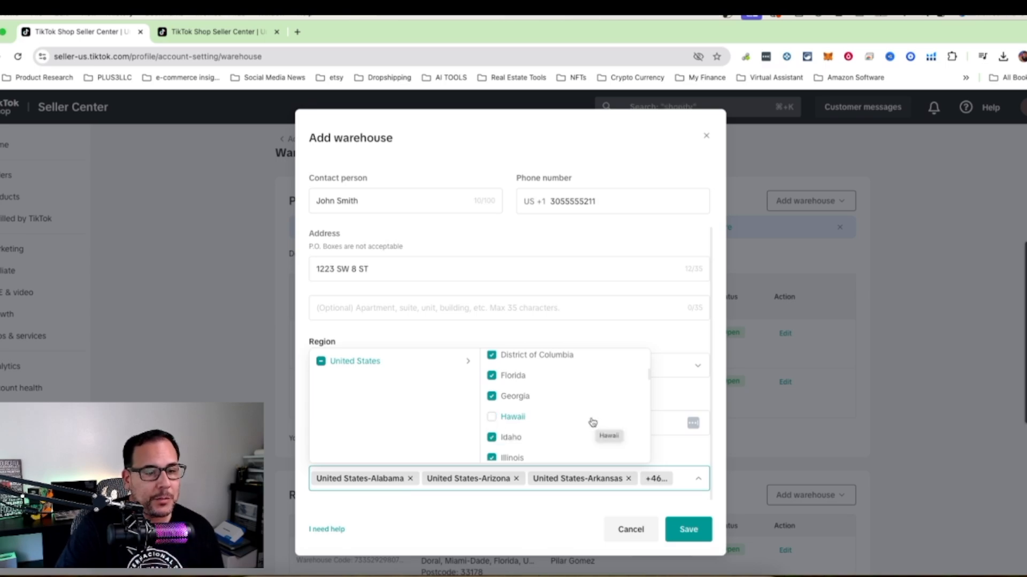
scroll(593, 422, "down", 3)
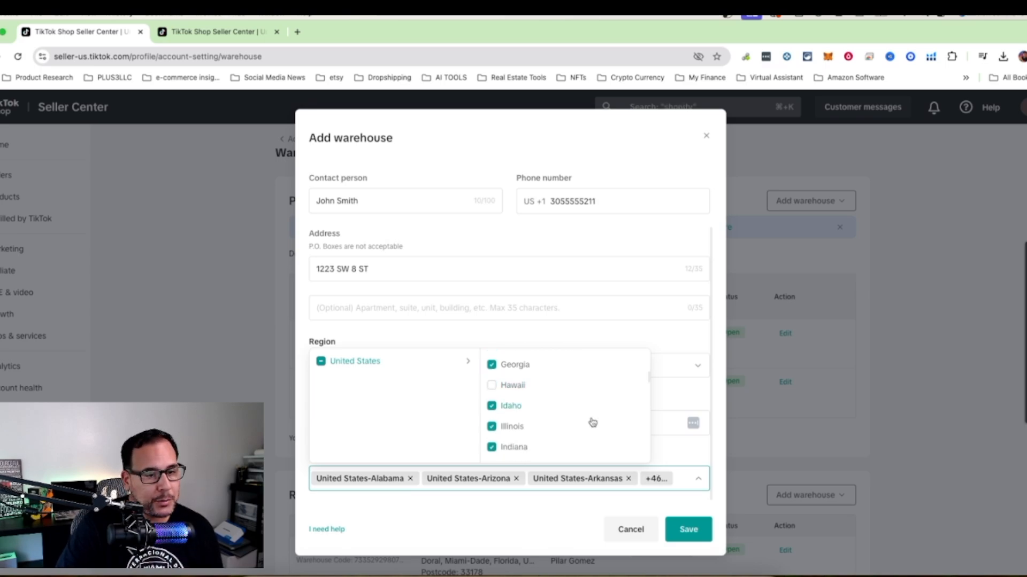
scroll(592, 422, "down", 6)
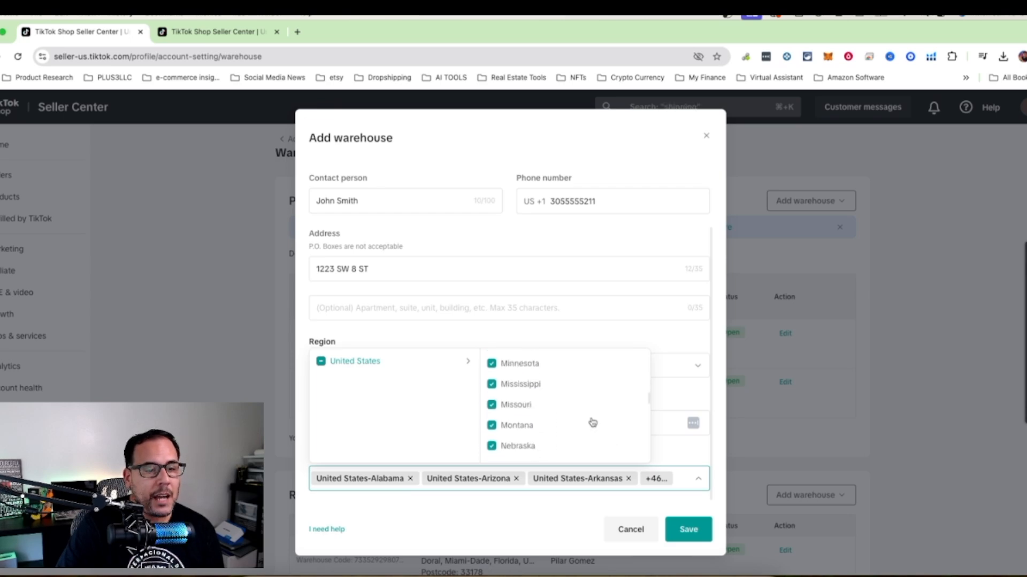
scroll(592, 422, "down", 5)
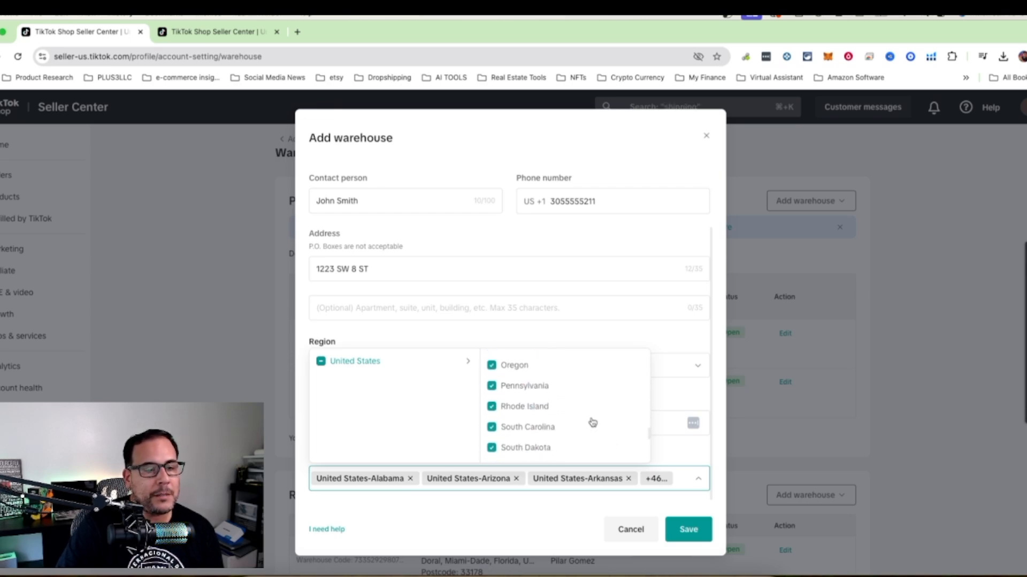
scroll(592, 423, "down", 4)
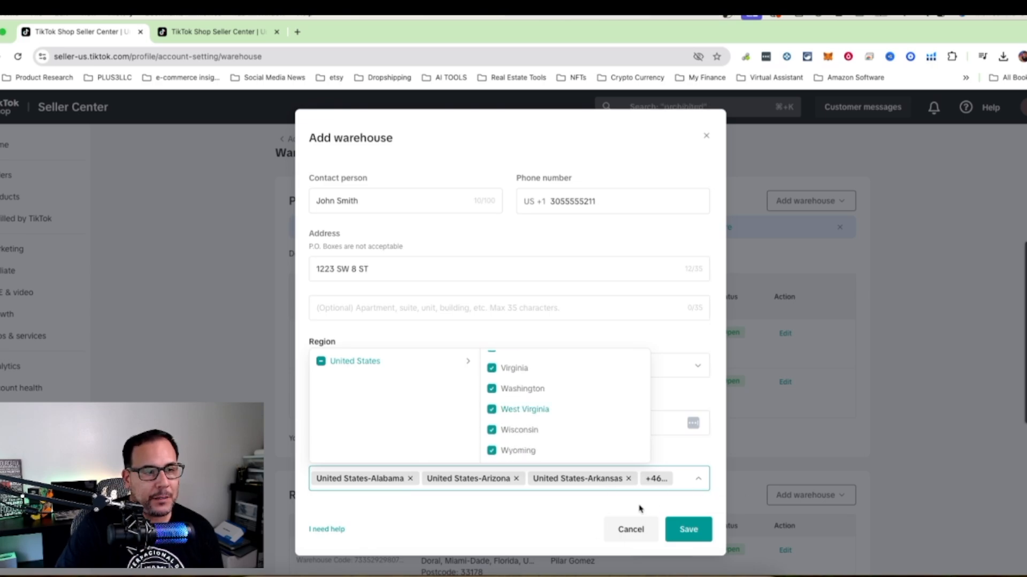
left_click(628, 491)
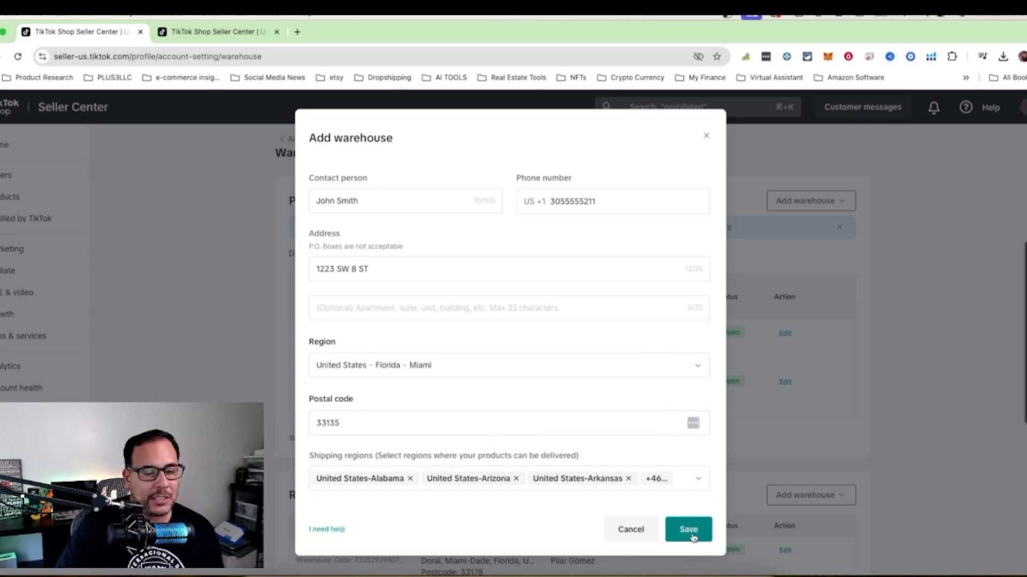
Save the new warehouse, accepting the suggested address instead of the current one.
left_click(691, 531)
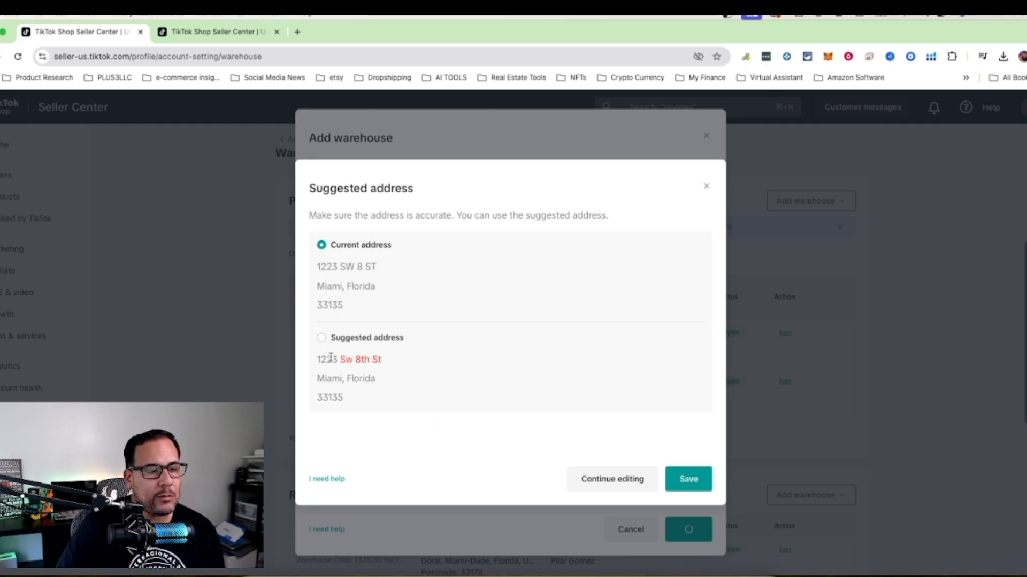
left_click(322, 337)
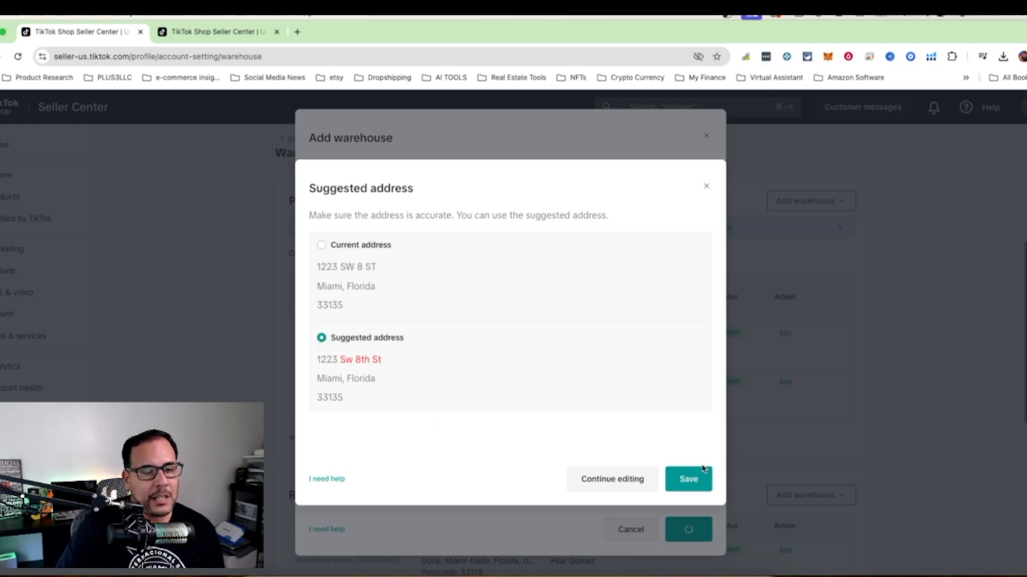
left_click(687, 479)
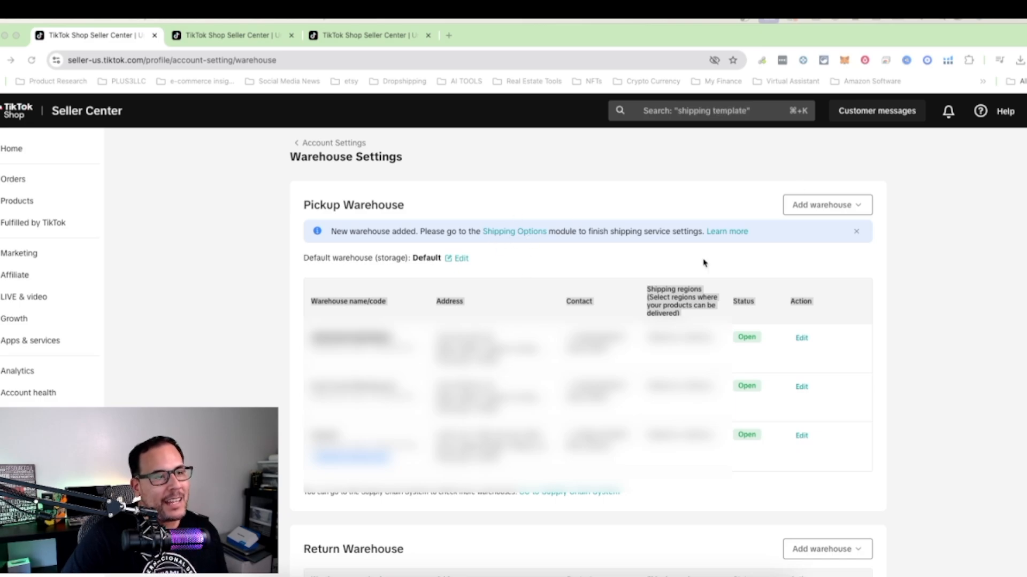
Switch the shop's shipping option from TikTok shipping to Seller shipping in the shipping and delivery settings.
left_click(235, 36)
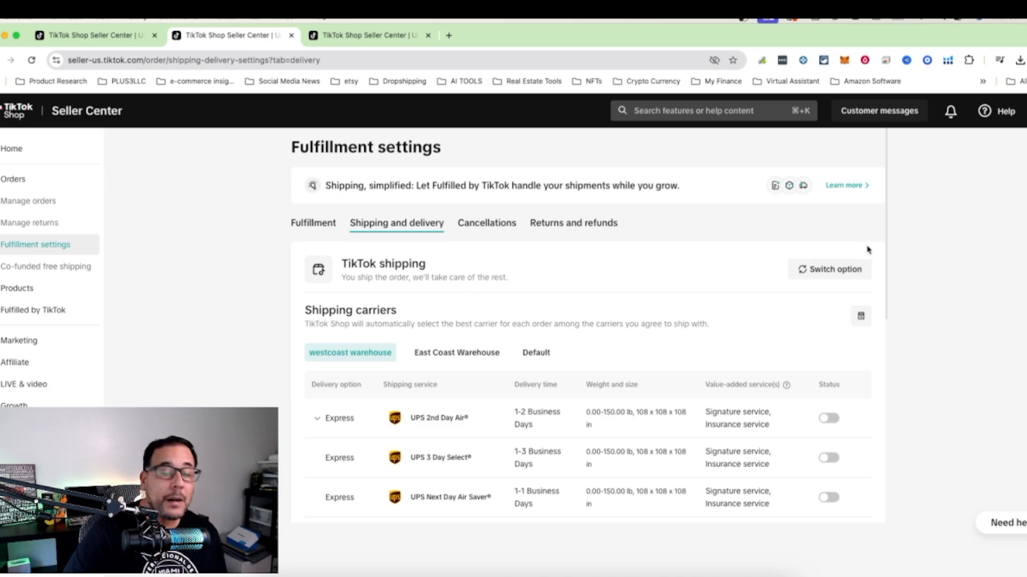
left_click(822, 272)
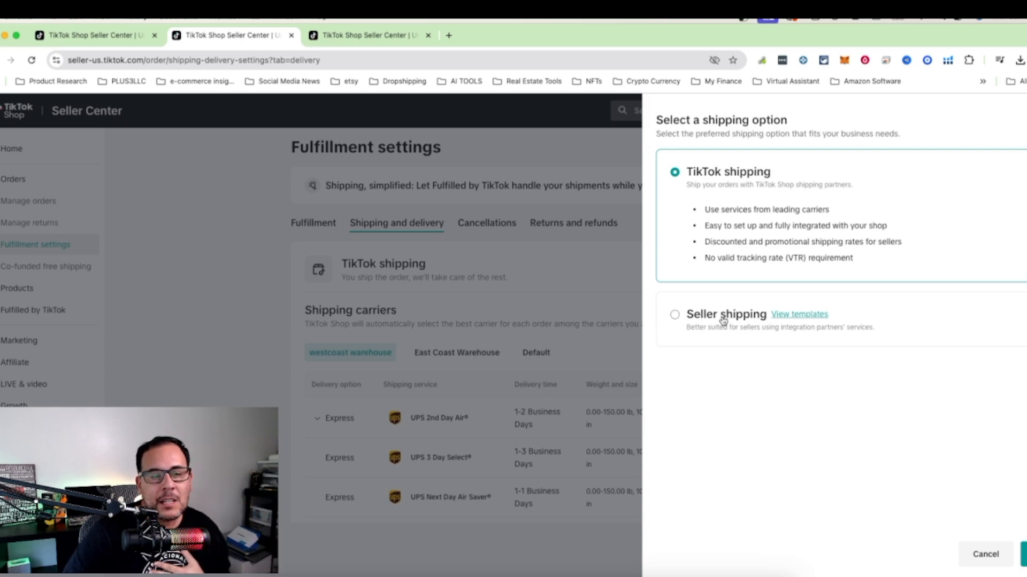
left_click(676, 315)
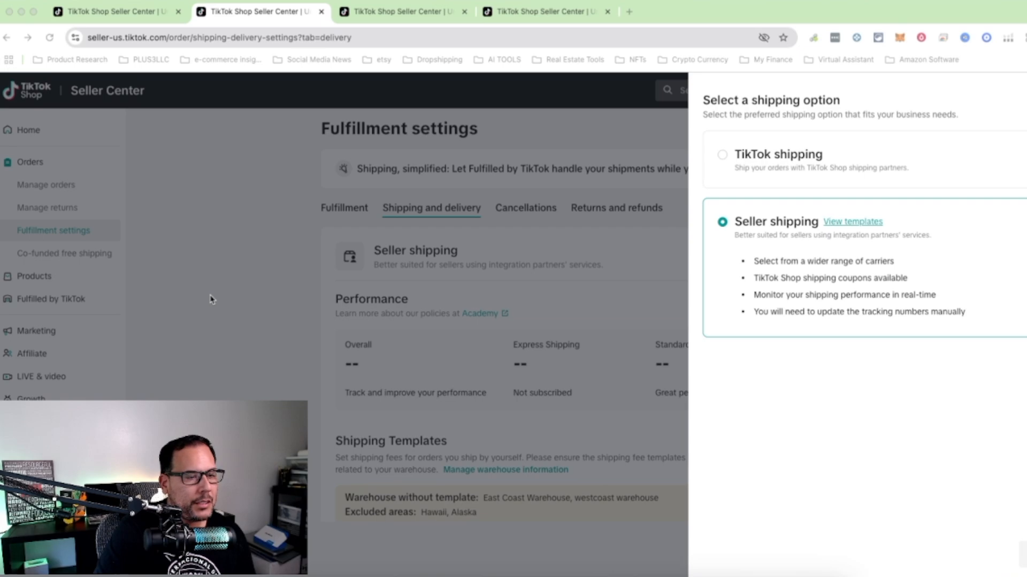
left_click(1023, 555)
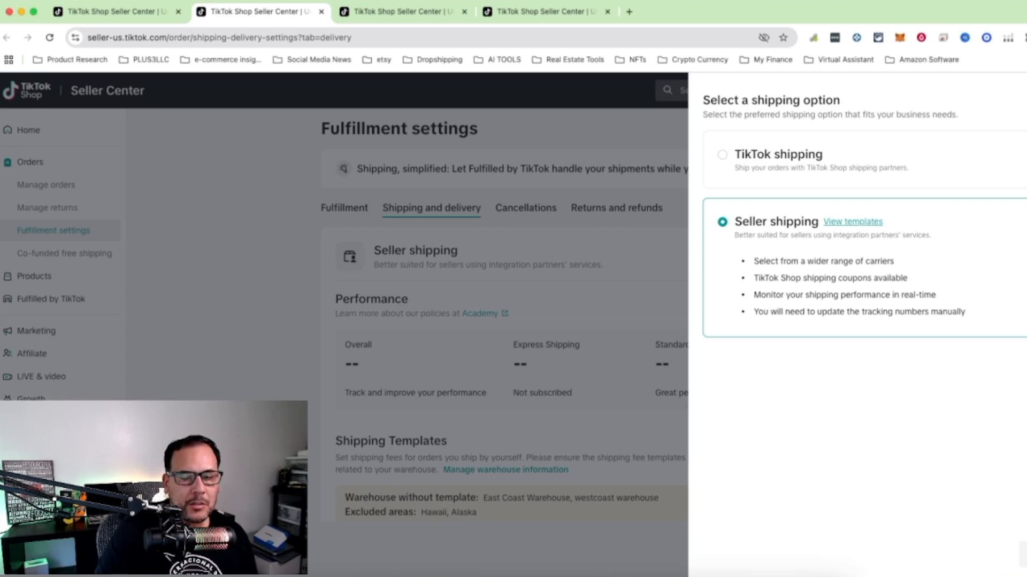
left_click(1022, 555)
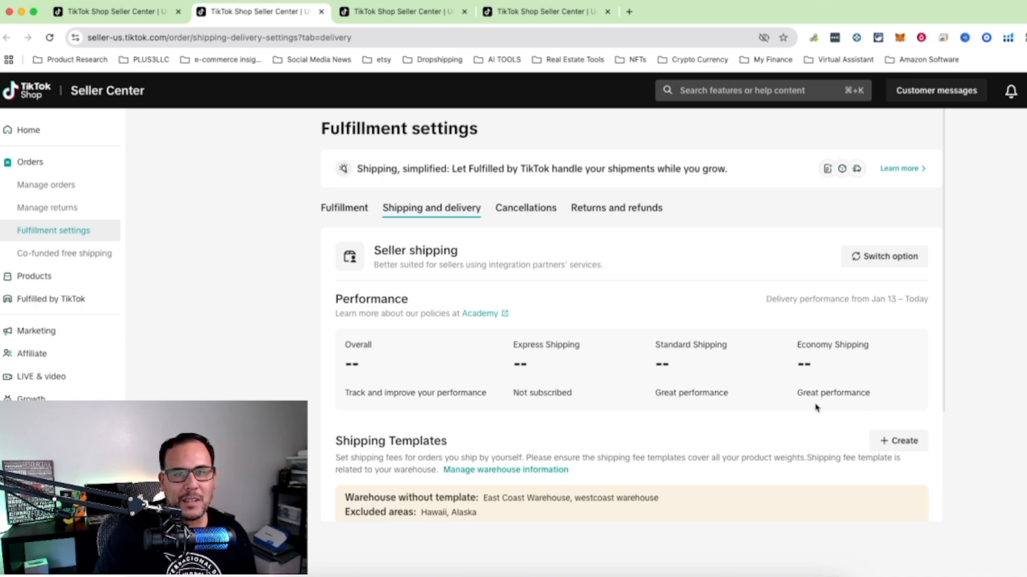
Start a new shipping fee template from scratch and set it to ship from the Default warehouse.
mouse_move(828, 392)
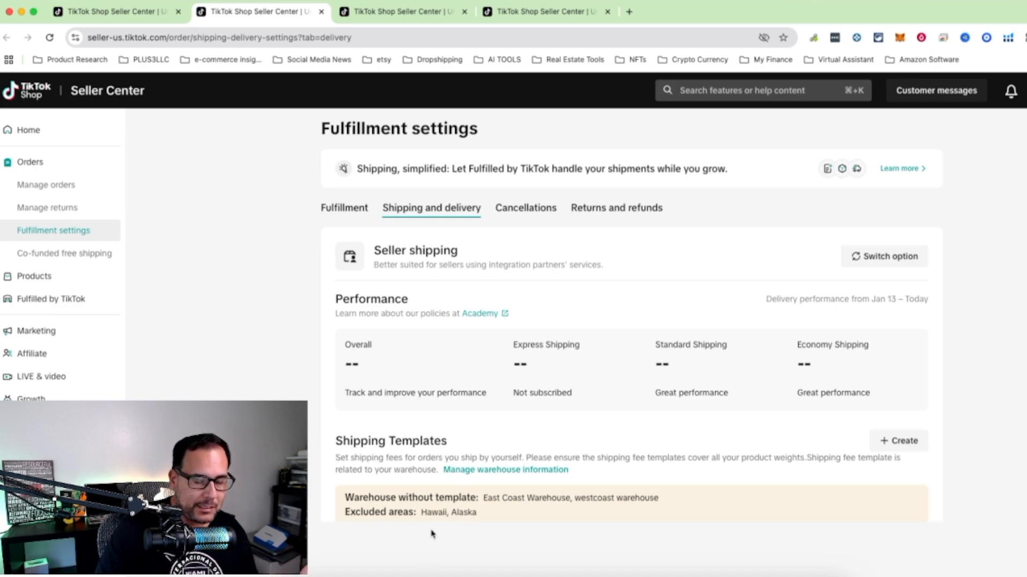
left_click(900, 447)
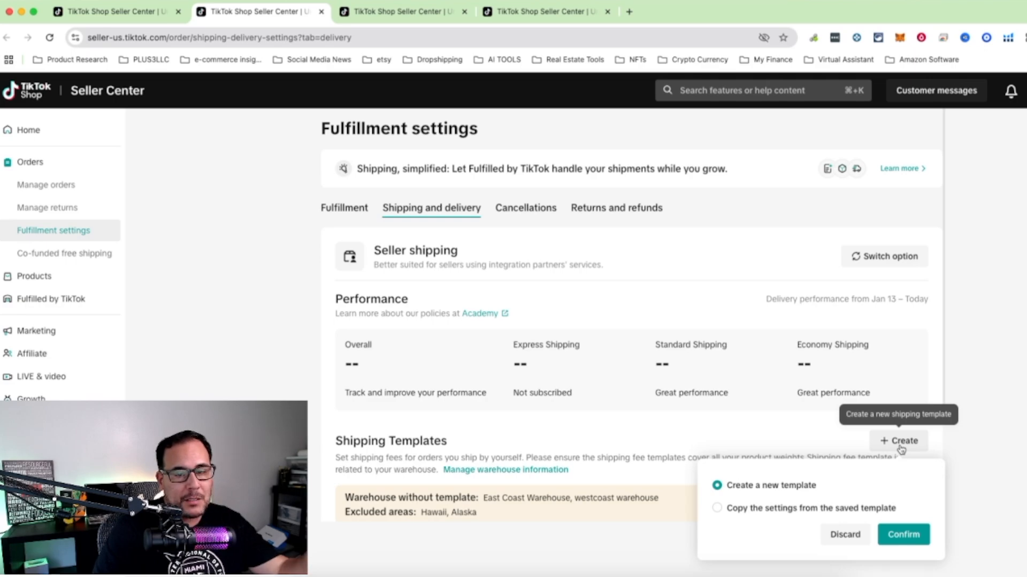
left_click(904, 535)
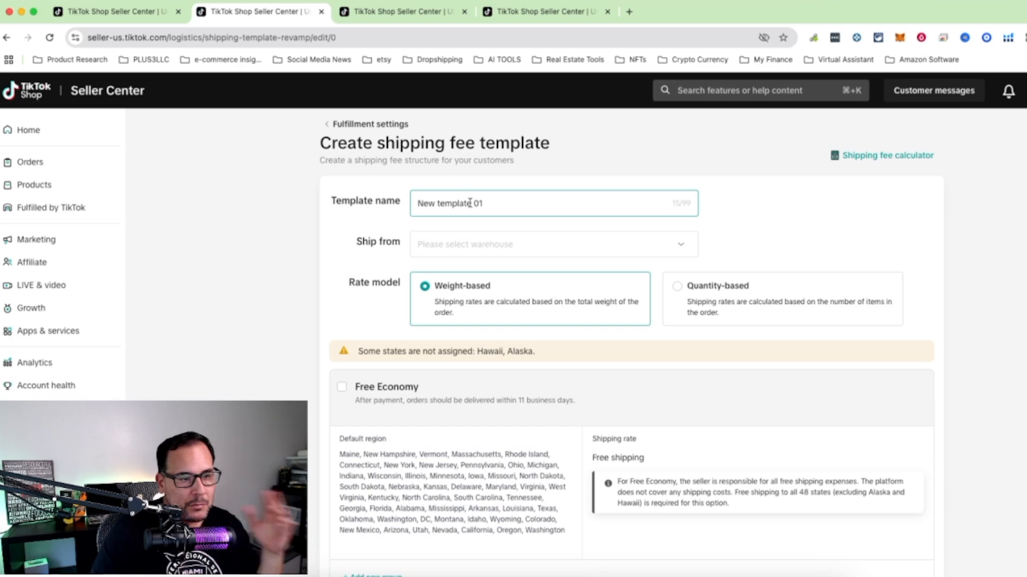
left_click(496, 246)
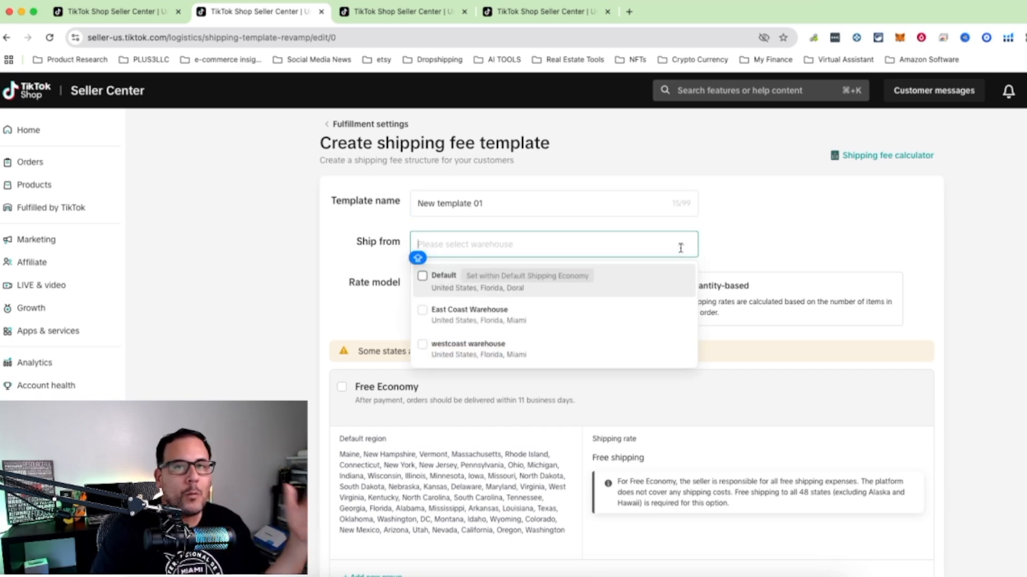
left_click(423, 279)
left_click(343, 259)
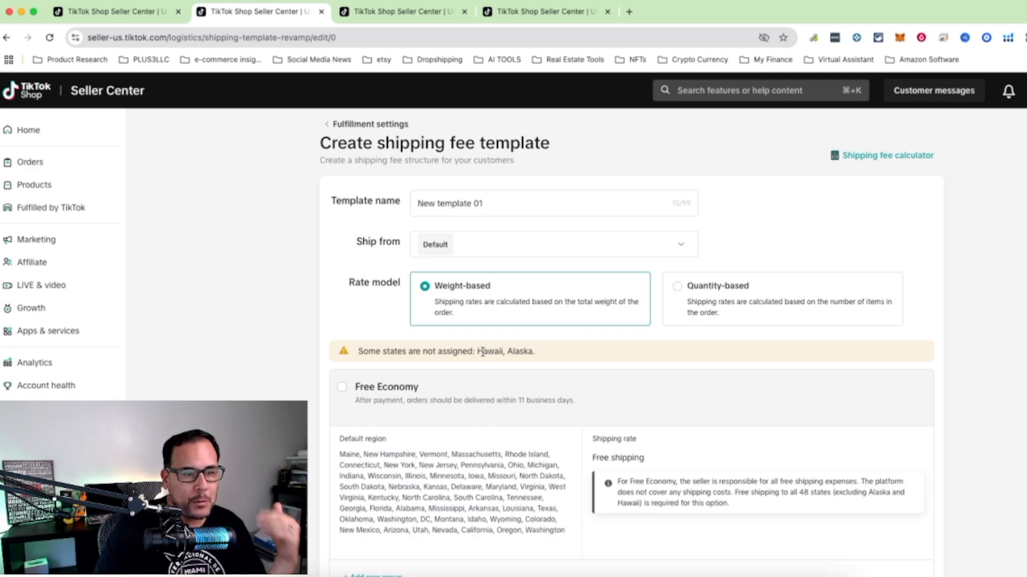
Examine the delivery regions and rate settings for Free Economy, Express Shipping and Standard Shipping in the template.
scroll(484, 353, "down", 3)
scroll(583, 383, "down", 2)
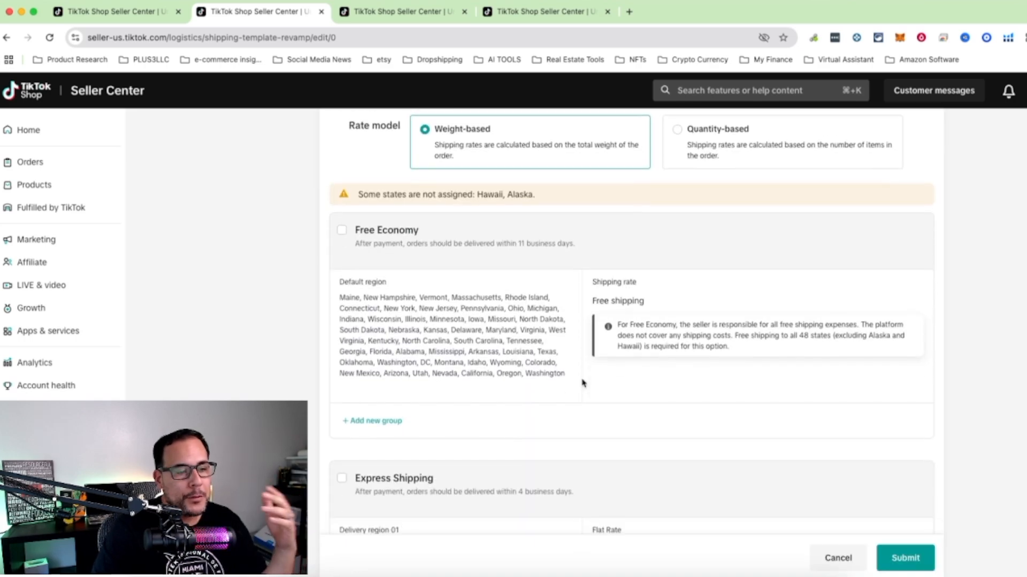
scroll(583, 383, "down", 5)
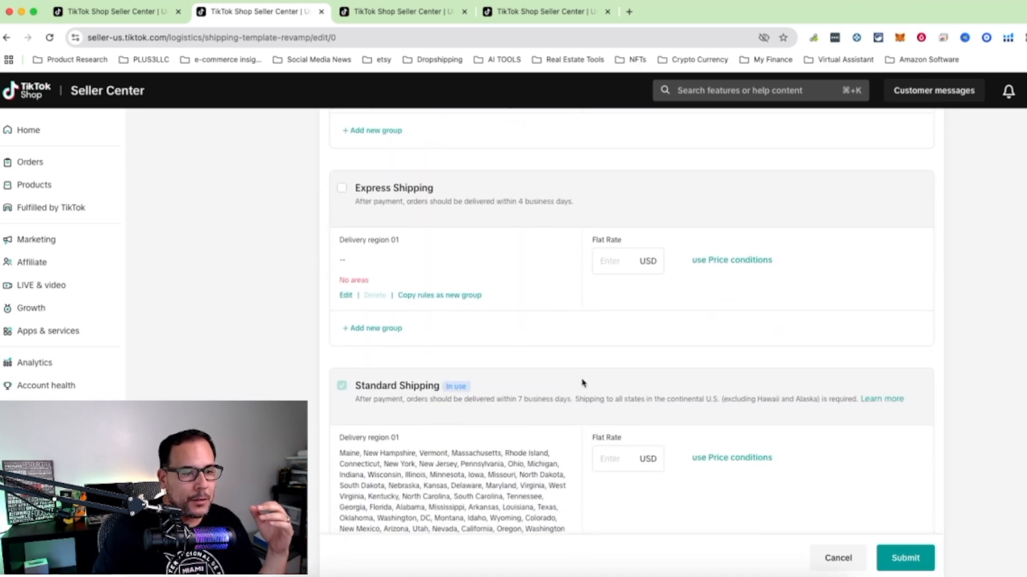
scroll(582, 382, "up", 5)
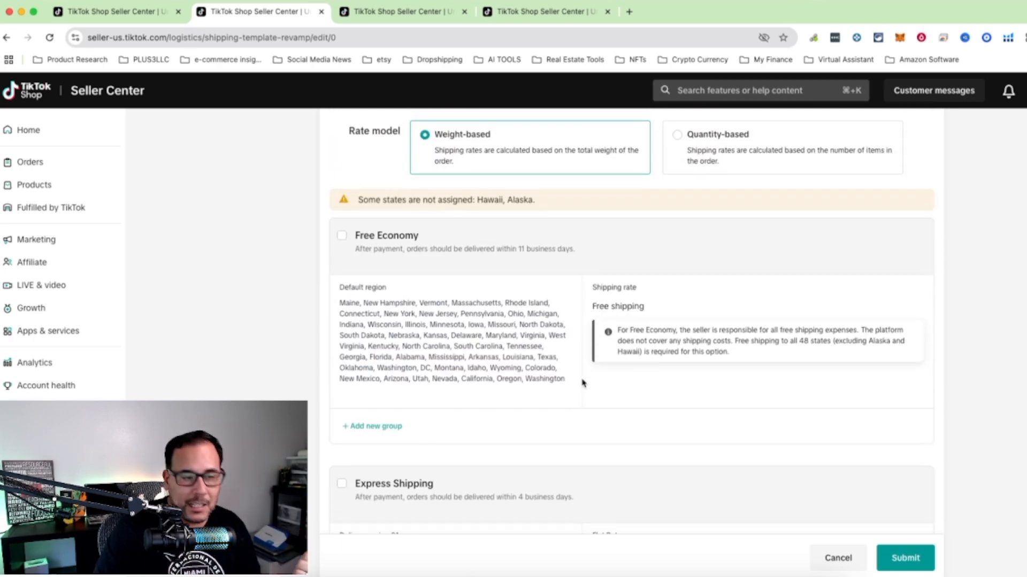
scroll(582, 383, "down", 1)
scroll(583, 383, "down", 6)
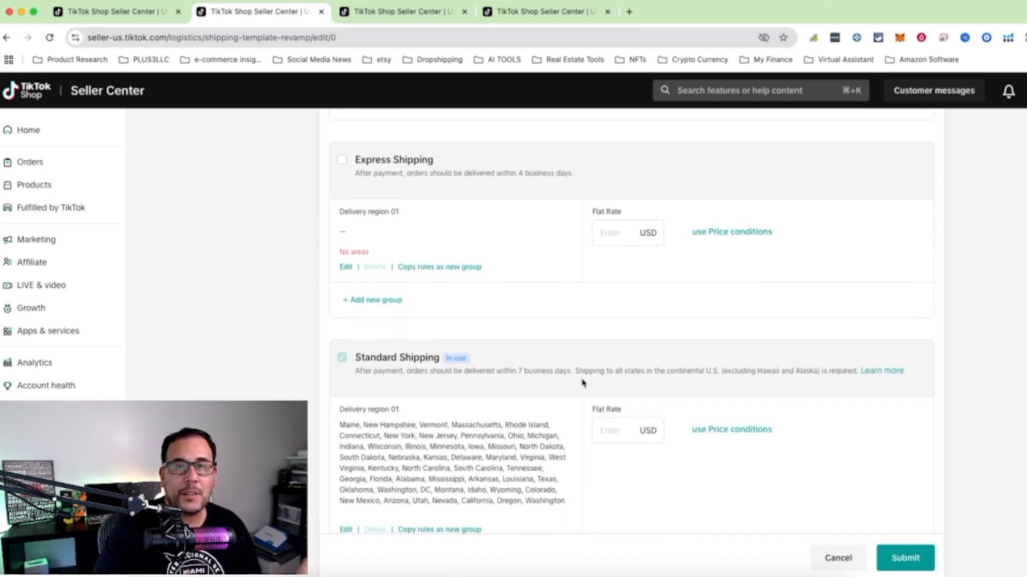
scroll(583, 383, "down", 2)
scroll(582, 383, "up", 2)
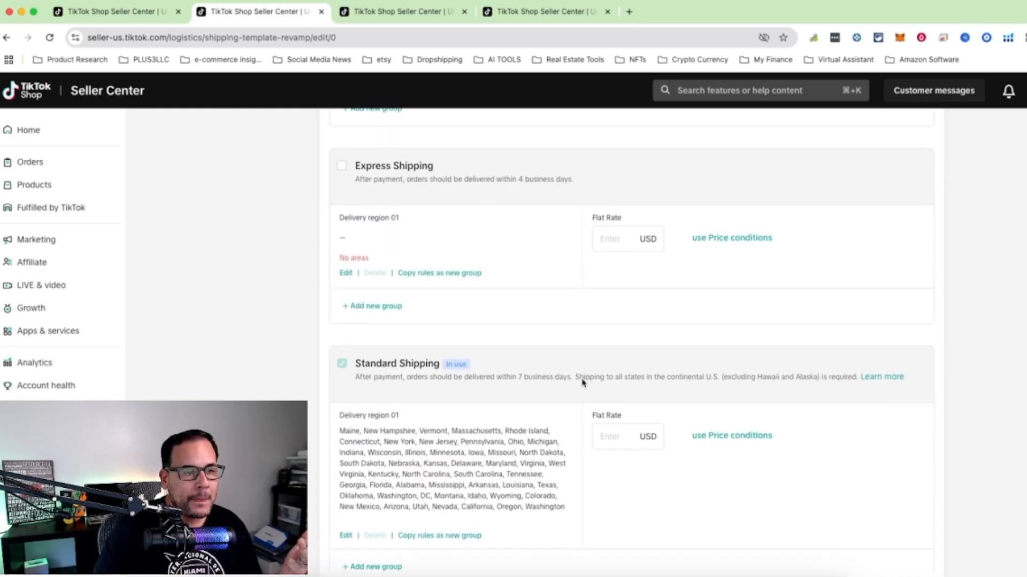
scroll(583, 383, "up", 1)
scroll(582, 383, "up", 2)
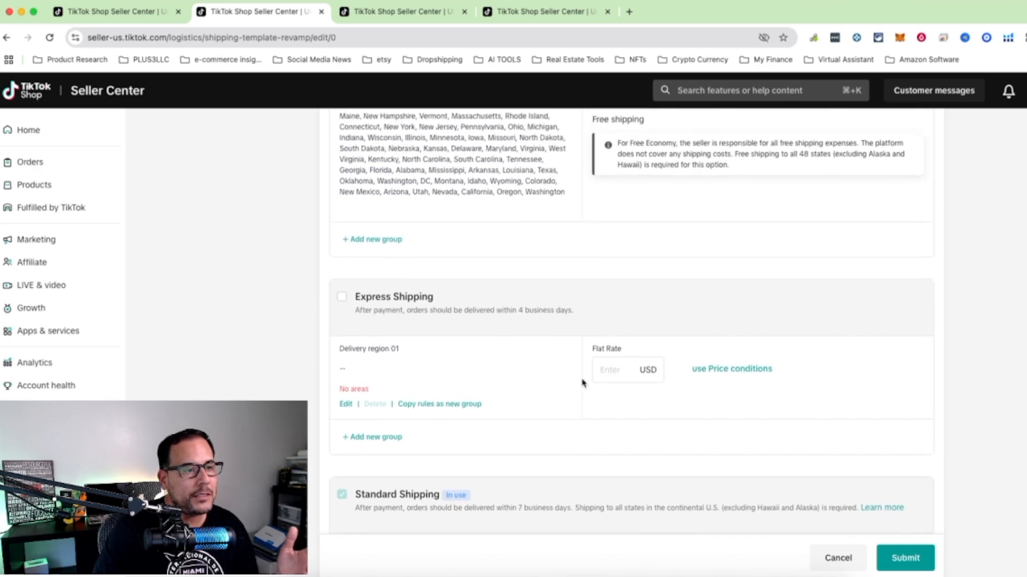
scroll(583, 383, "up", 6)
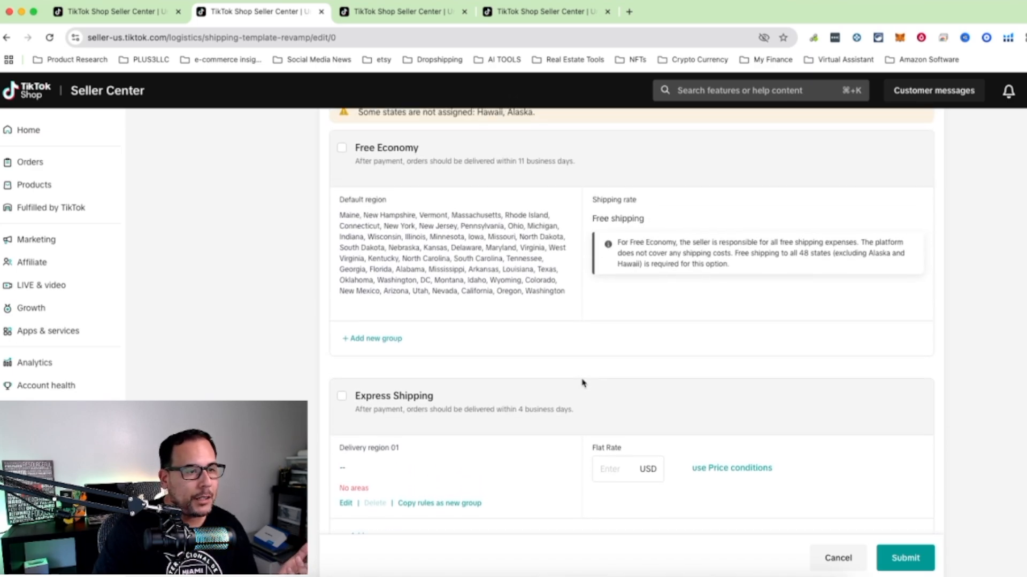
scroll(582, 383, "down", 1)
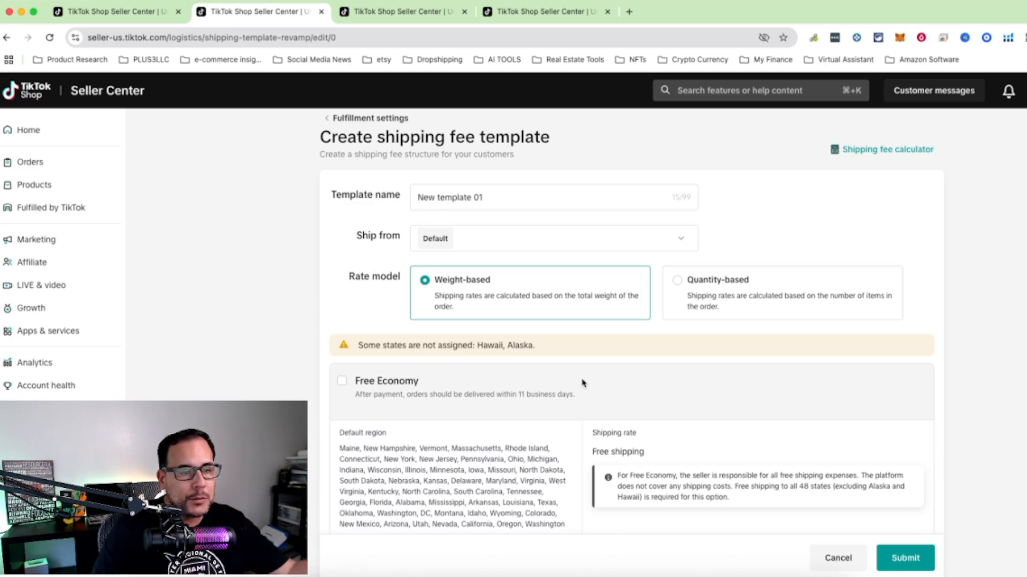
scroll(583, 383, "down", 1)
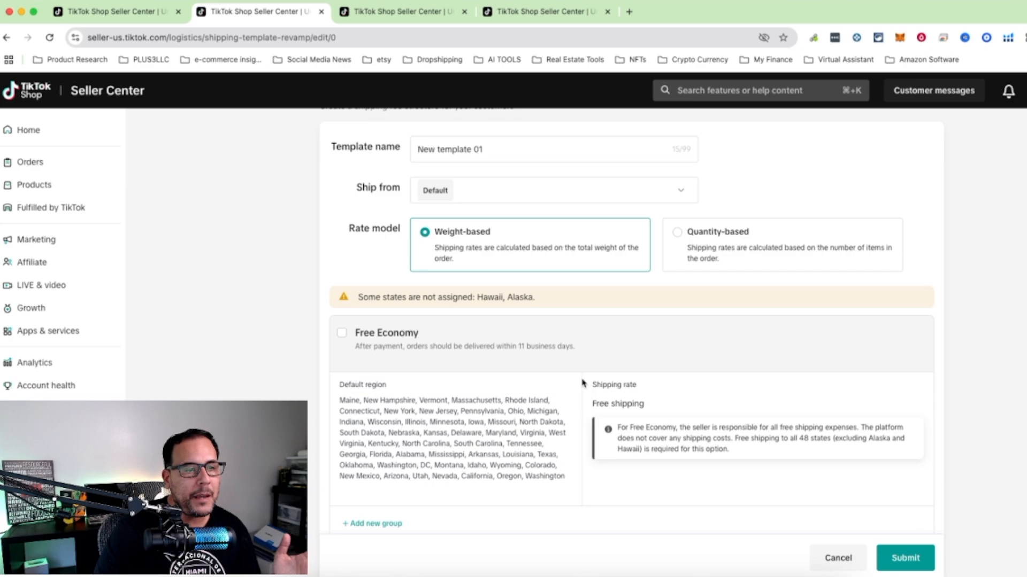
scroll(583, 383, "down", 1)
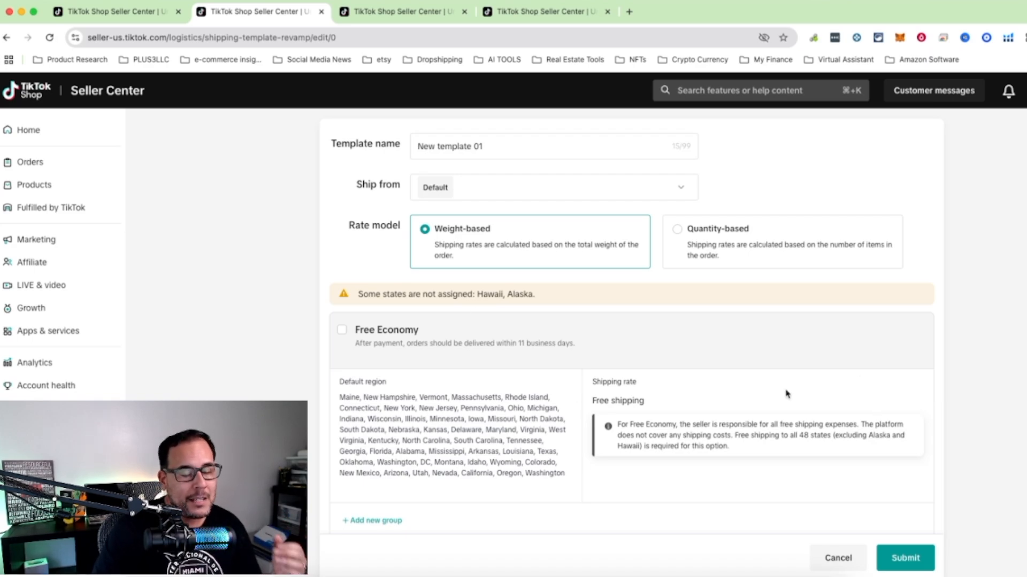
scroll(786, 395, "down", 3)
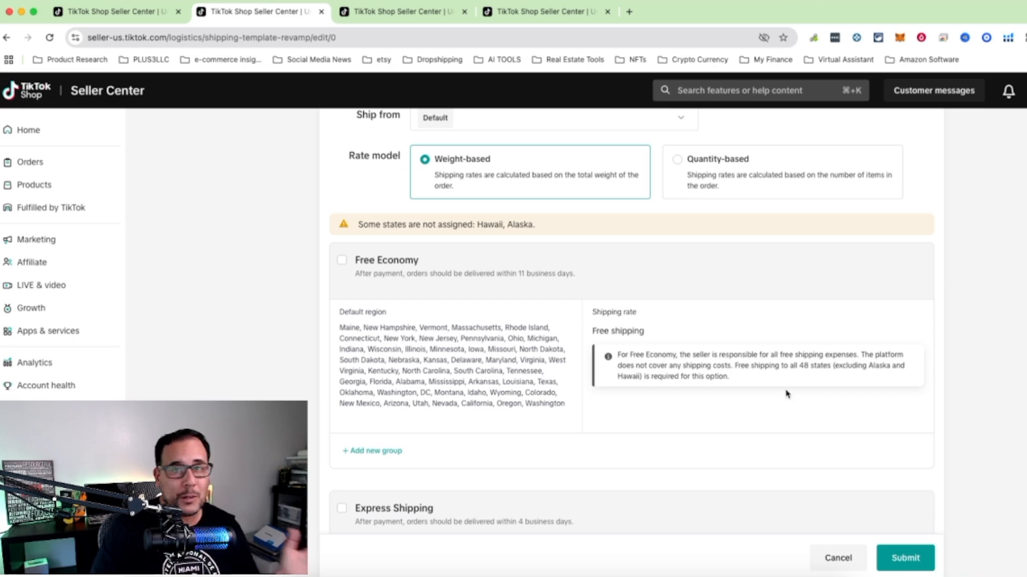
scroll(786, 394, "down", 5)
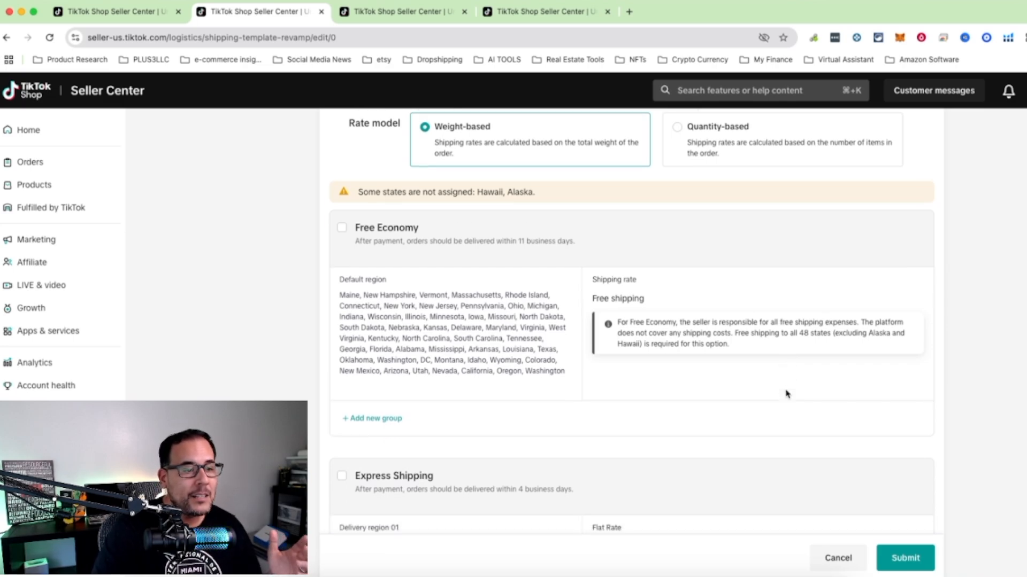
scroll(786, 394, "down", 1)
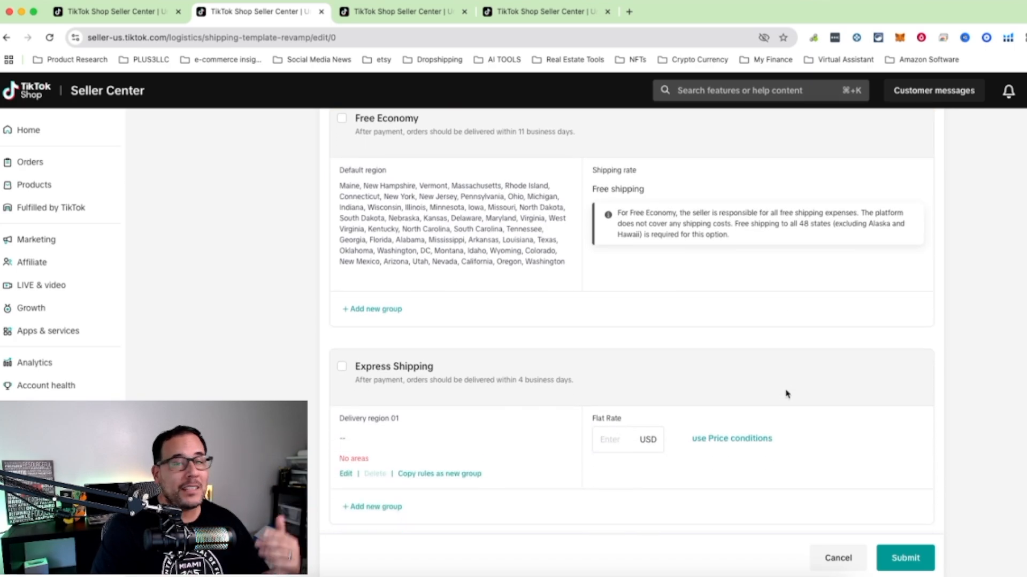
scroll(786, 394, "down", 2)
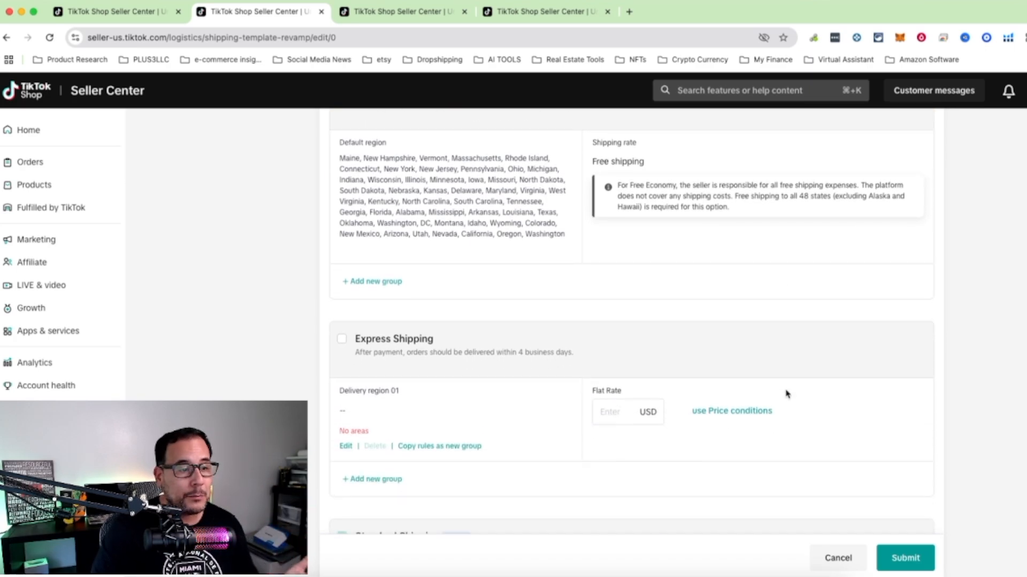
Set the Standard Shipping flat rate to 10.99 USD, then review and save the states it ships to.
scroll(786, 394, "down", 5)
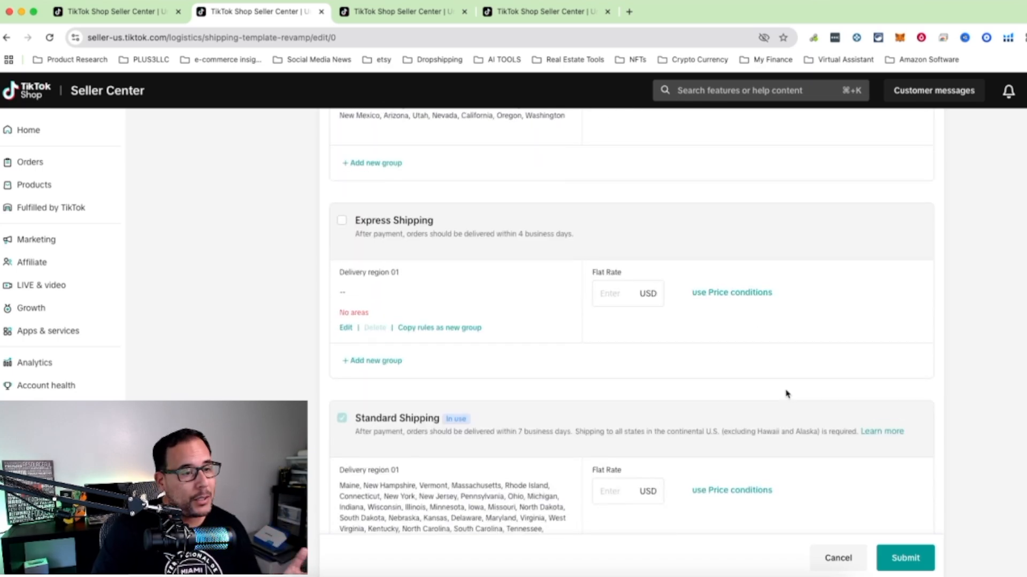
scroll(786, 395, "down", 3)
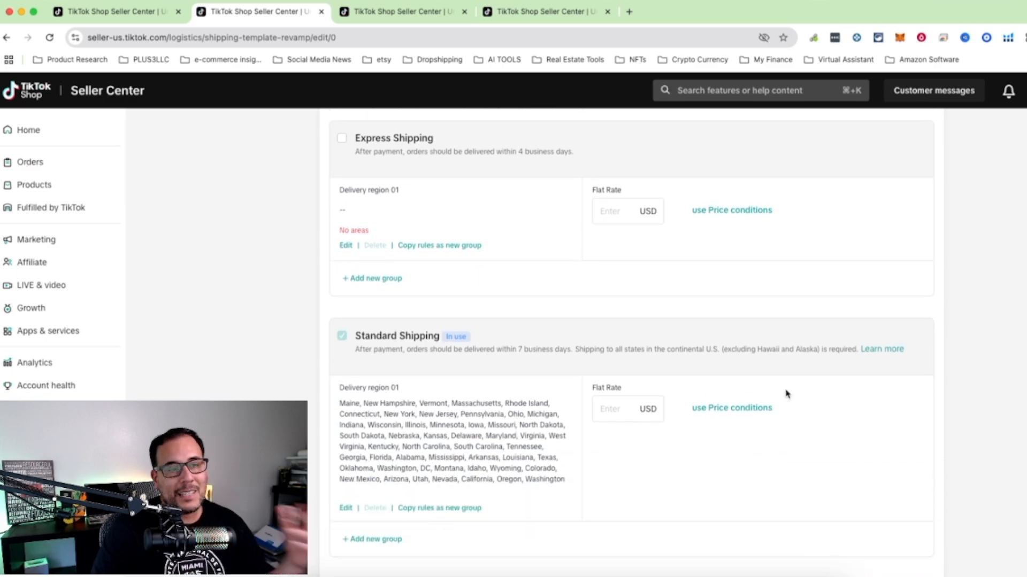
scroll(786, 394, "down", 3)
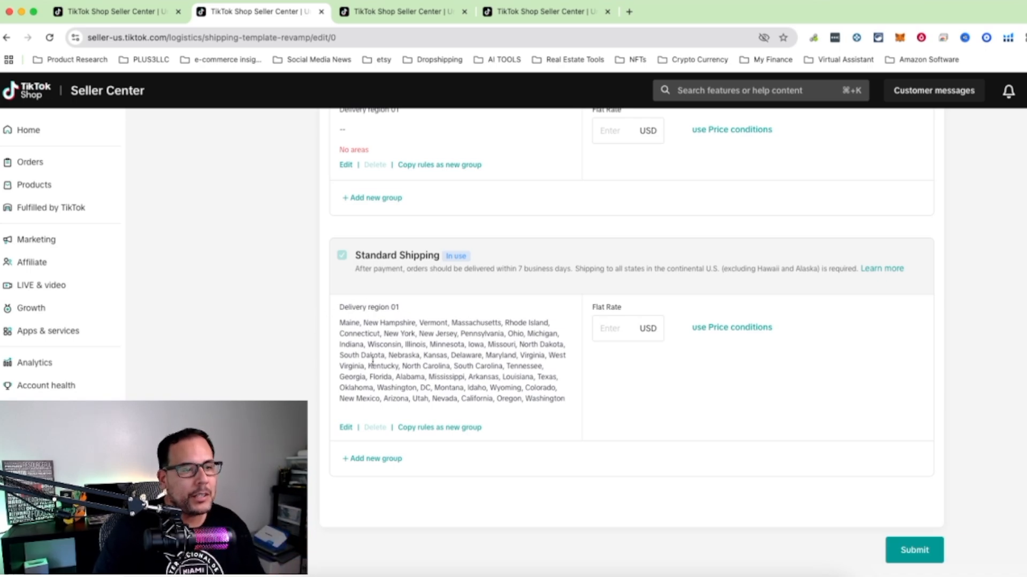
left_click(610, 330)
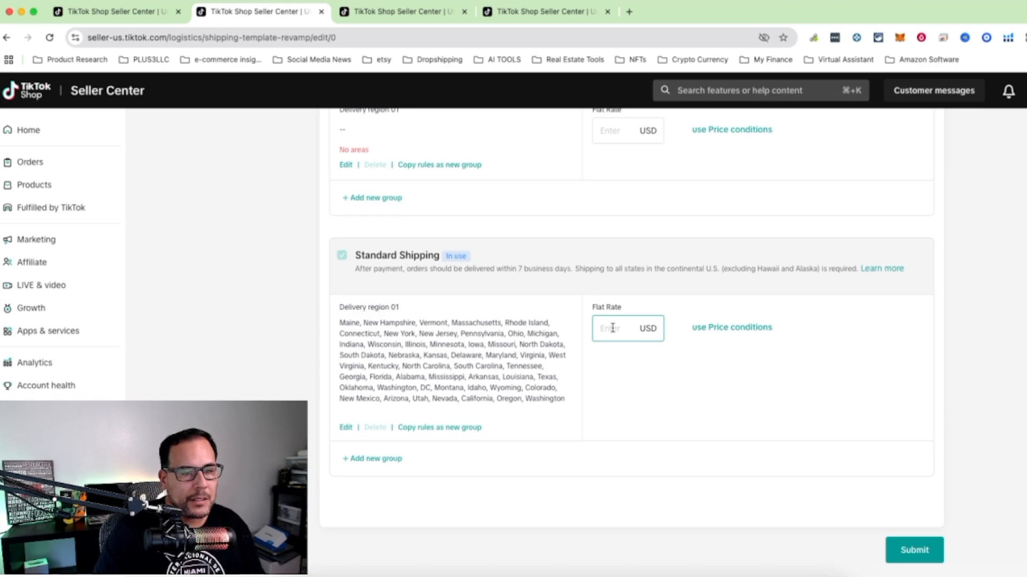
left_click(613, 328)
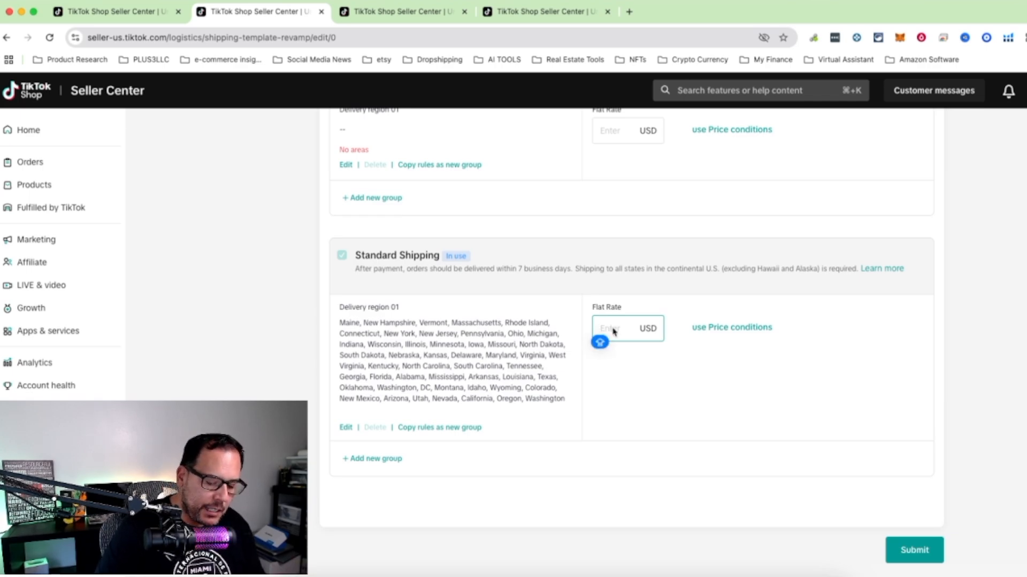
type("10.99")
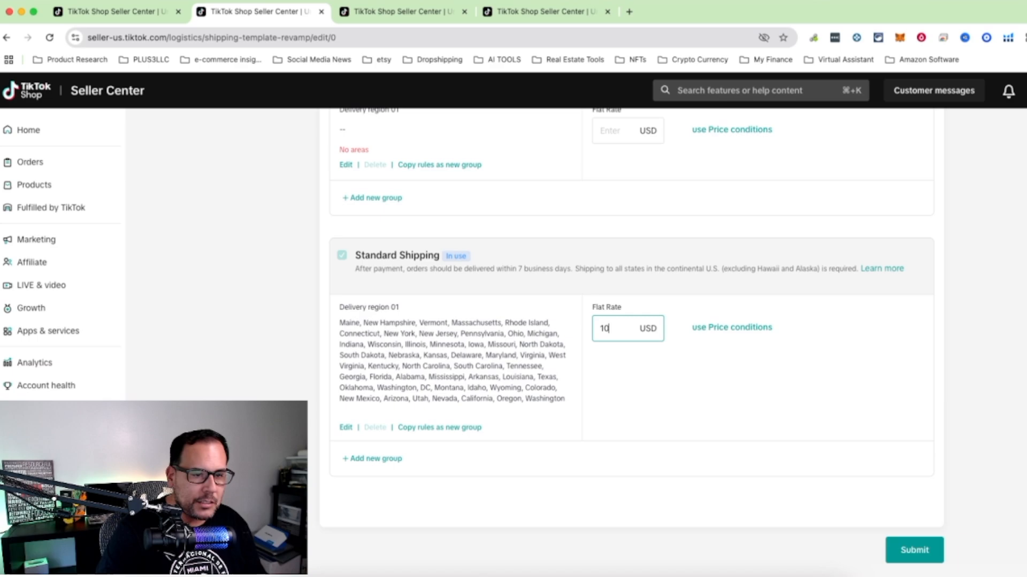
left_click(802, 410)
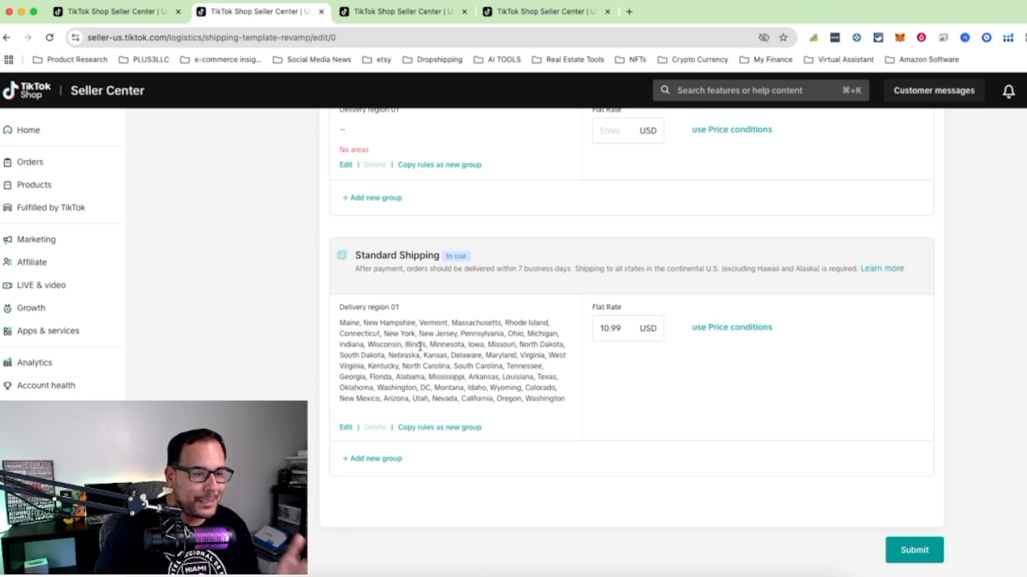
left_click(346, 428)
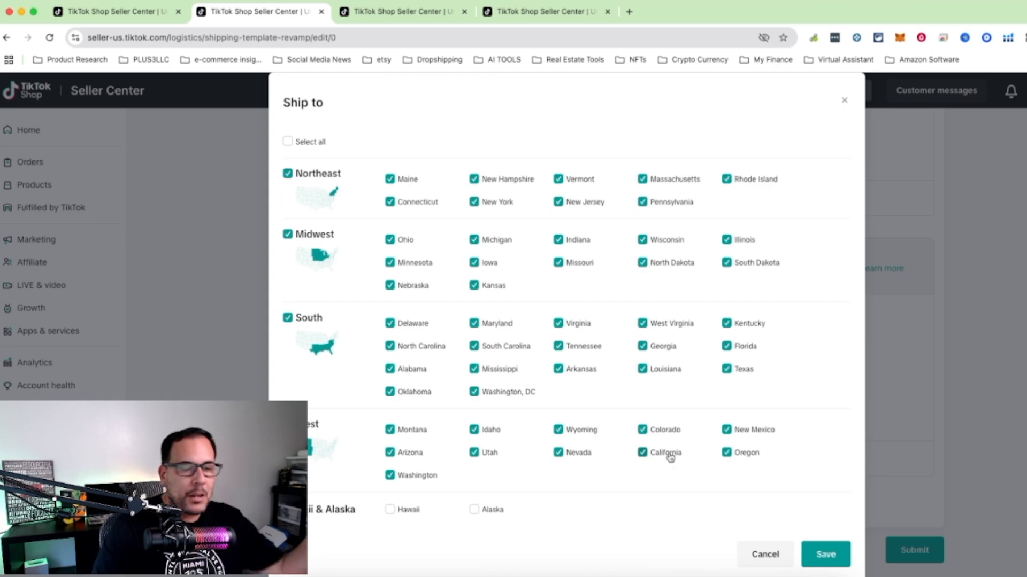
left_click(824, 556)
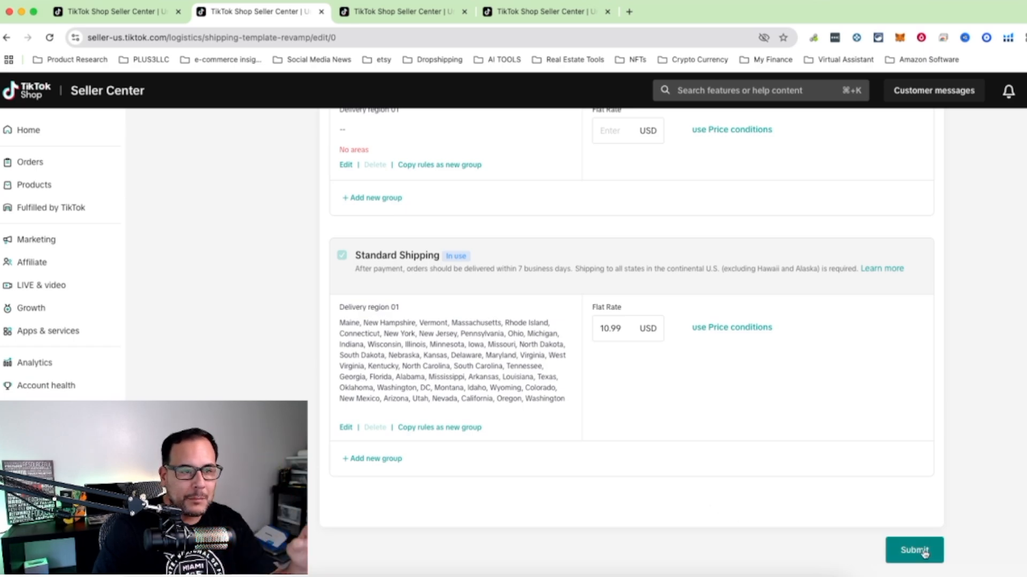
Examine the rate model, delivery regions and rate settings of the template's Free Economy, Express Shipping and Standard Shipping options.
scroll(744, 419, "up", 3)
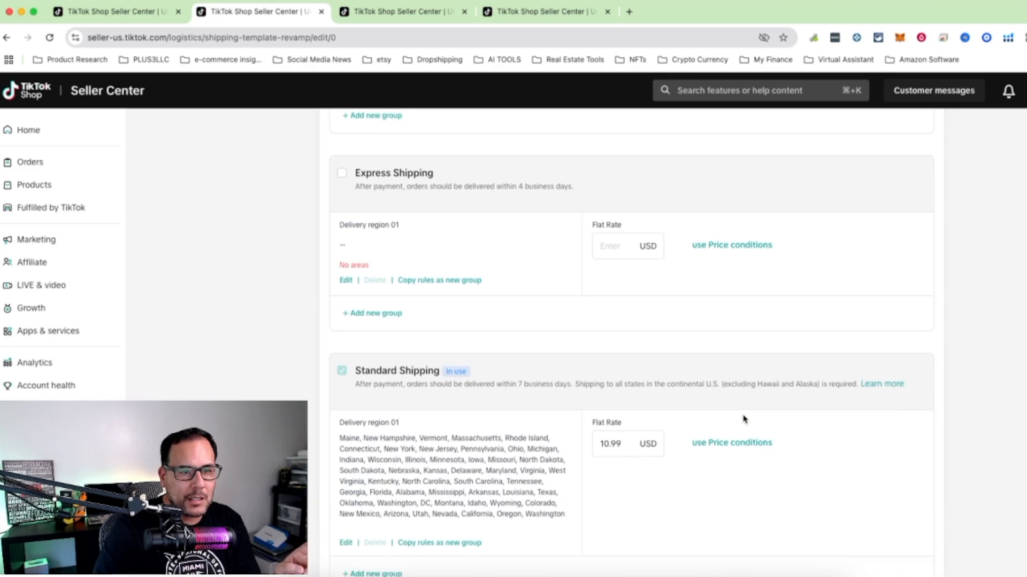
scroll(744, 419, "up", 8)
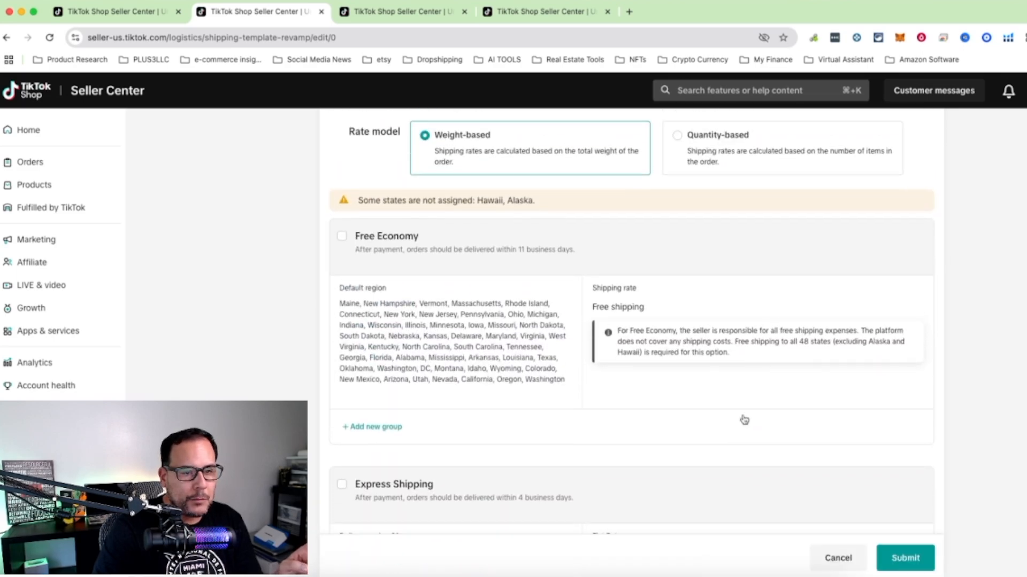
scroll(743, 419, "down", 4)
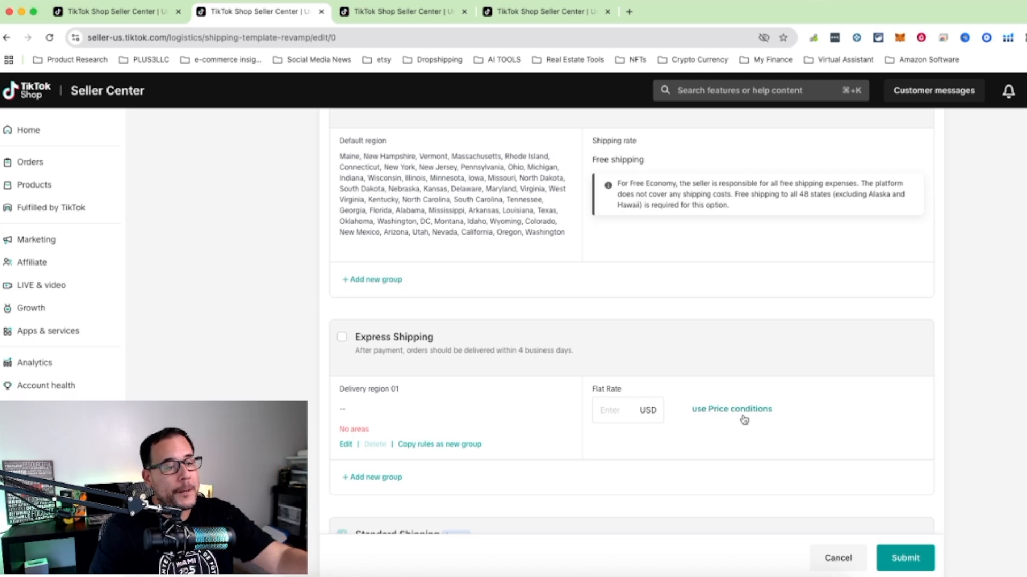
scroll(744, 419, "down", 1)
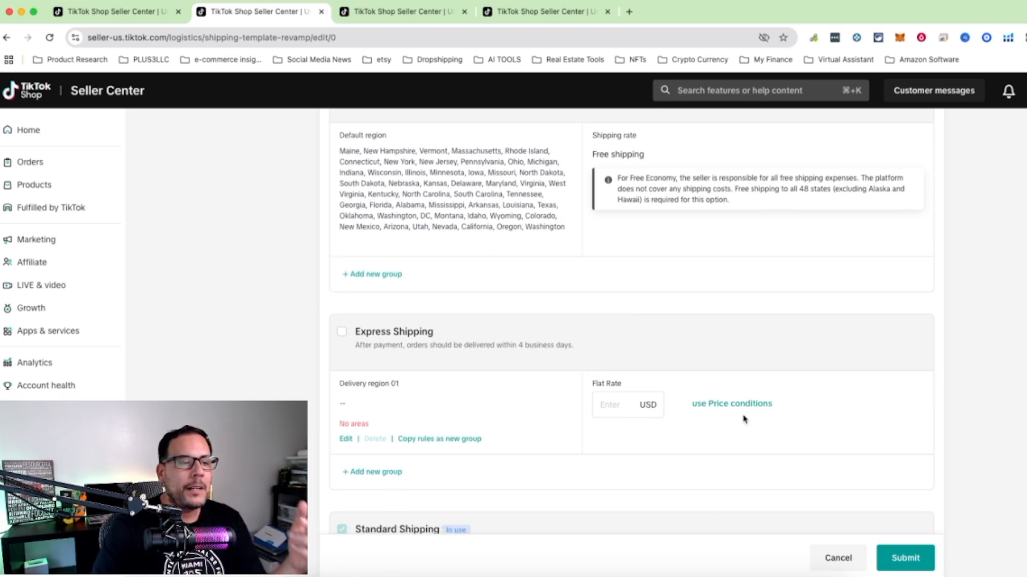
scroll(743, 420, "up", 1)
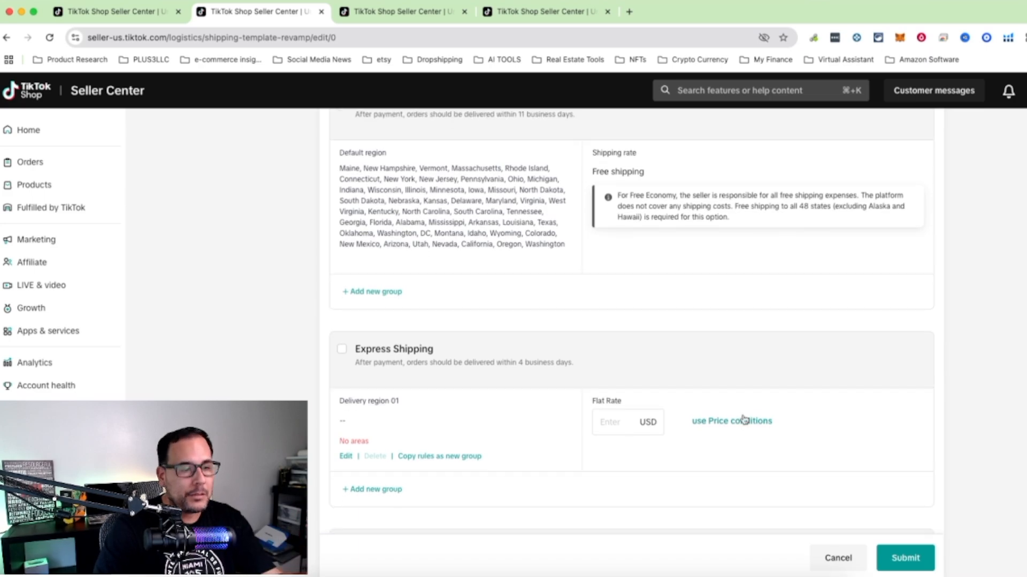
scroll(744, 419, "down", 1)
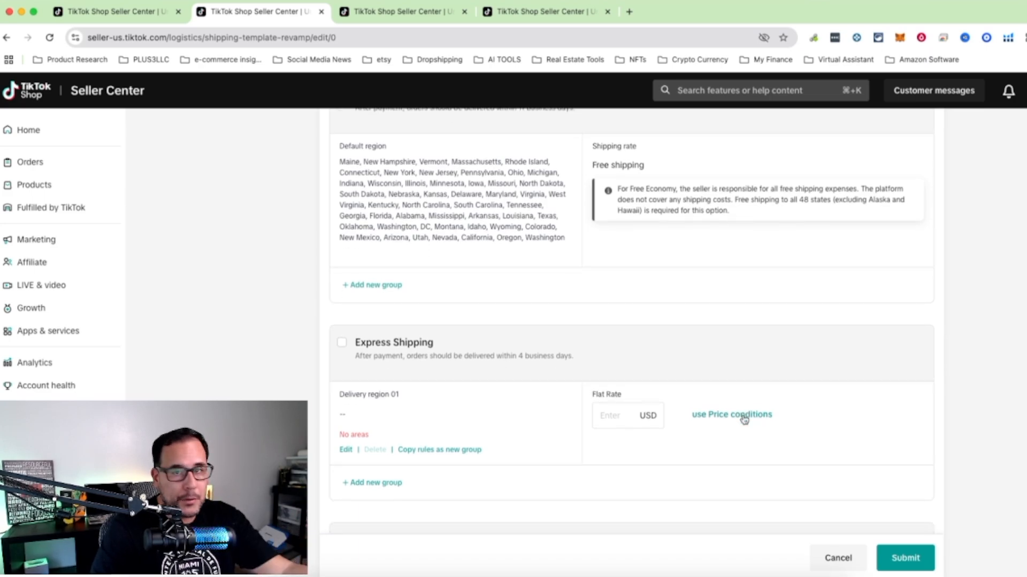
scroll(744, 419, "up", 3)
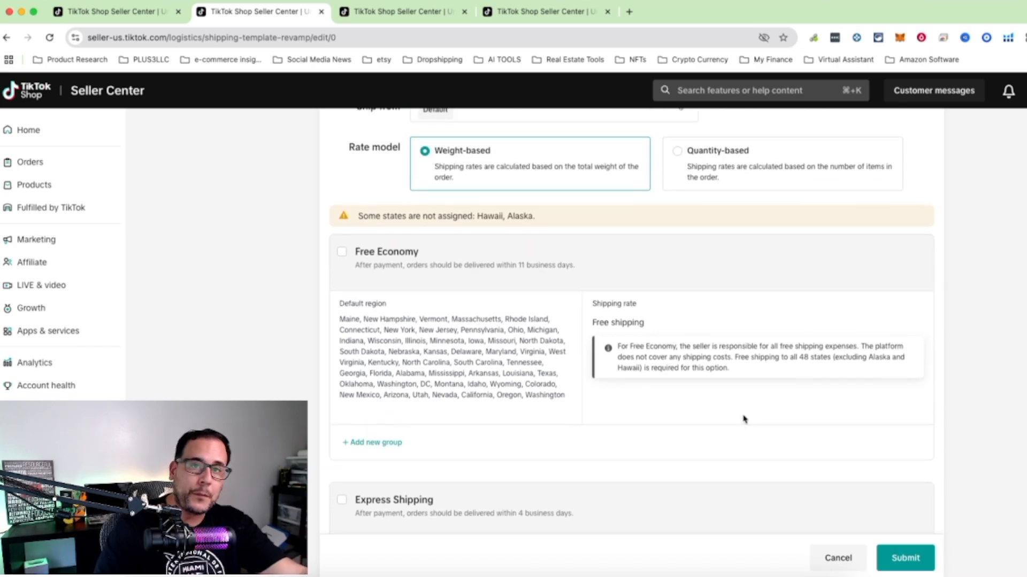
scroll(744, 419, "down", 8)
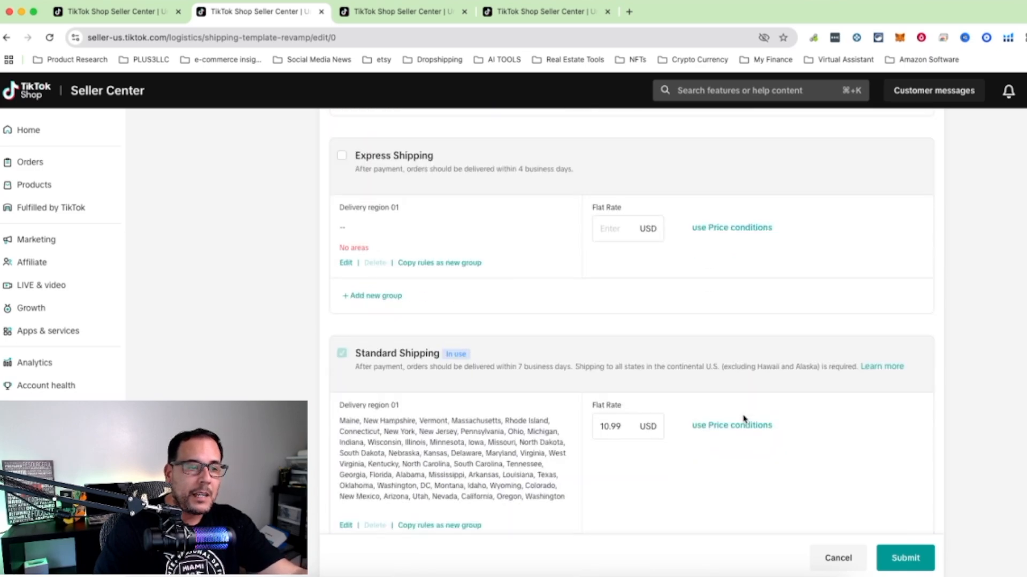
scroll(744, 419, "down", 1)
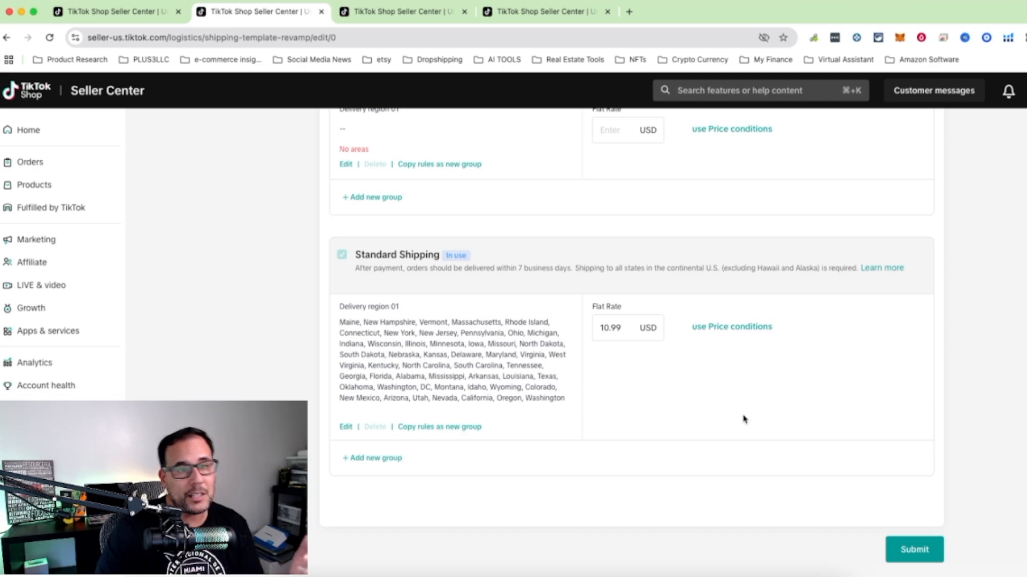
Set the Express Shipping flat rate for delivery region 01 to 5.99 USD.
scroll(744, 419, "up", 3)
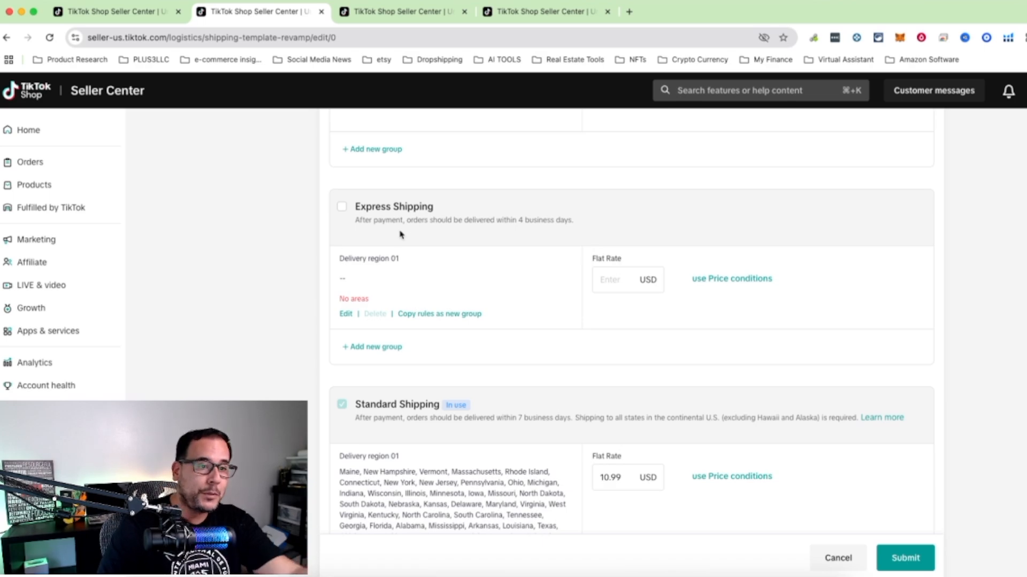
left_click(615, 277)
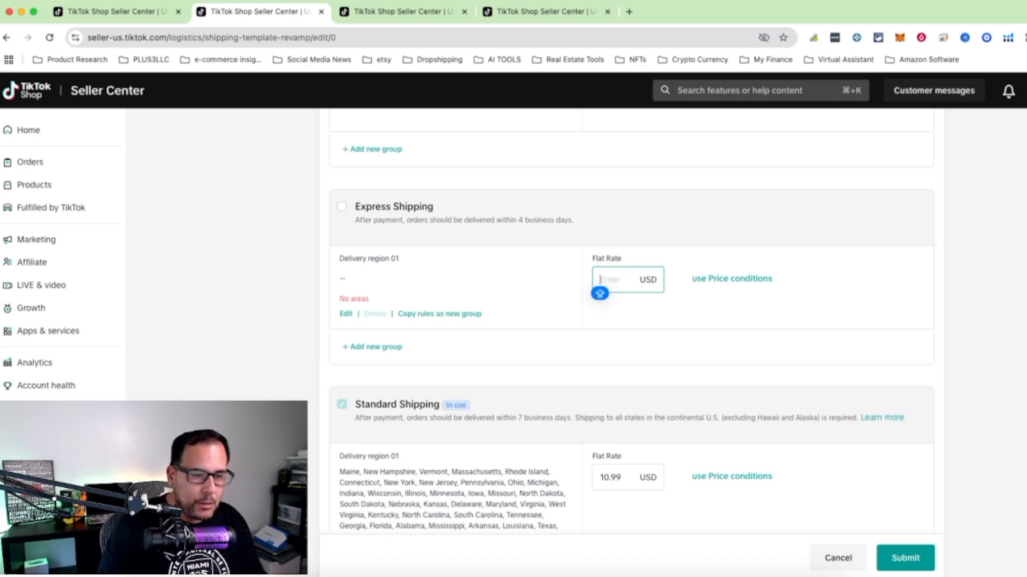
type("5.99")
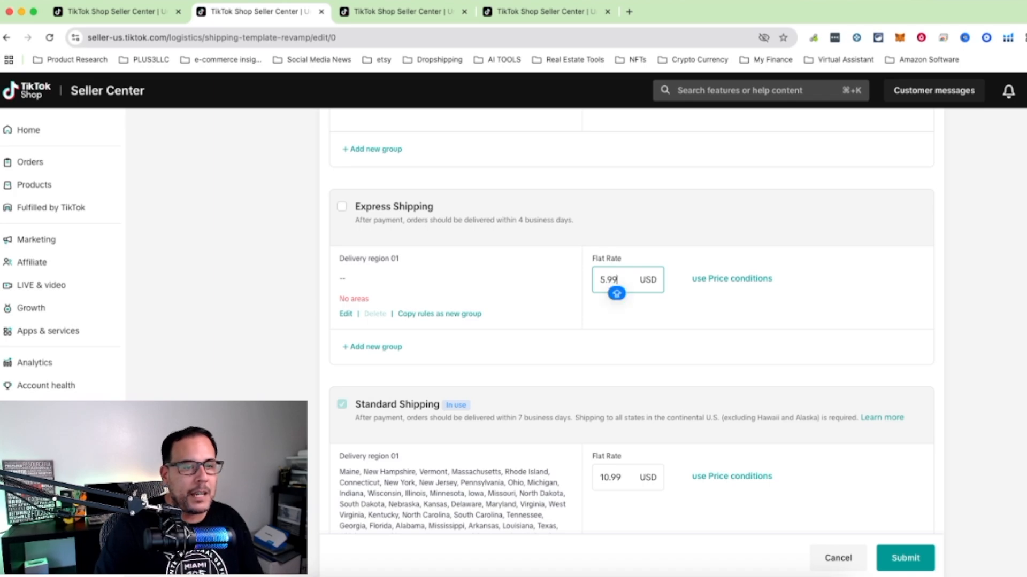
left_click(867, 327)
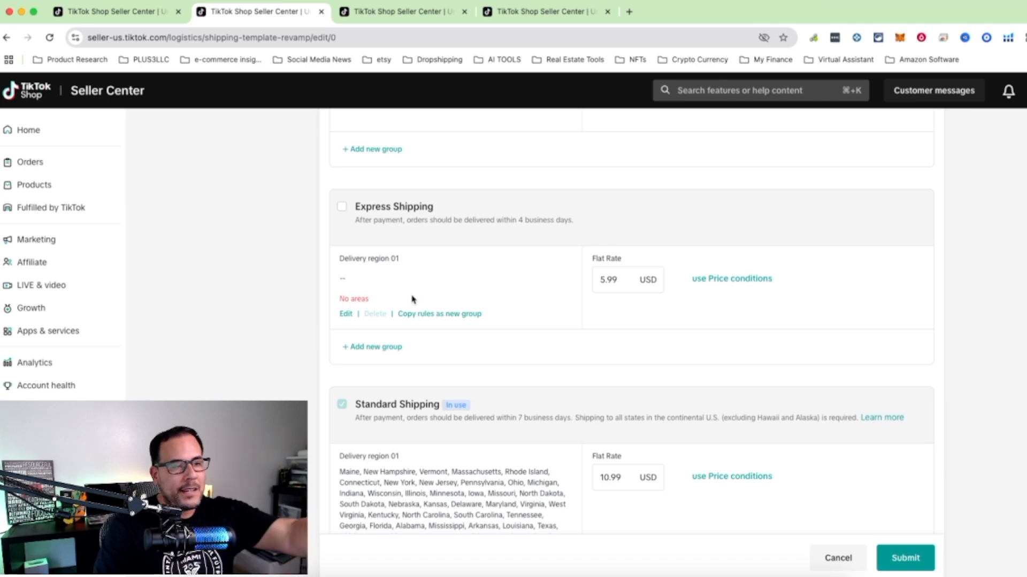
Replace the Express Shipping flat rate for delivery region 01 with 0 USD.
left_click(600, 282)
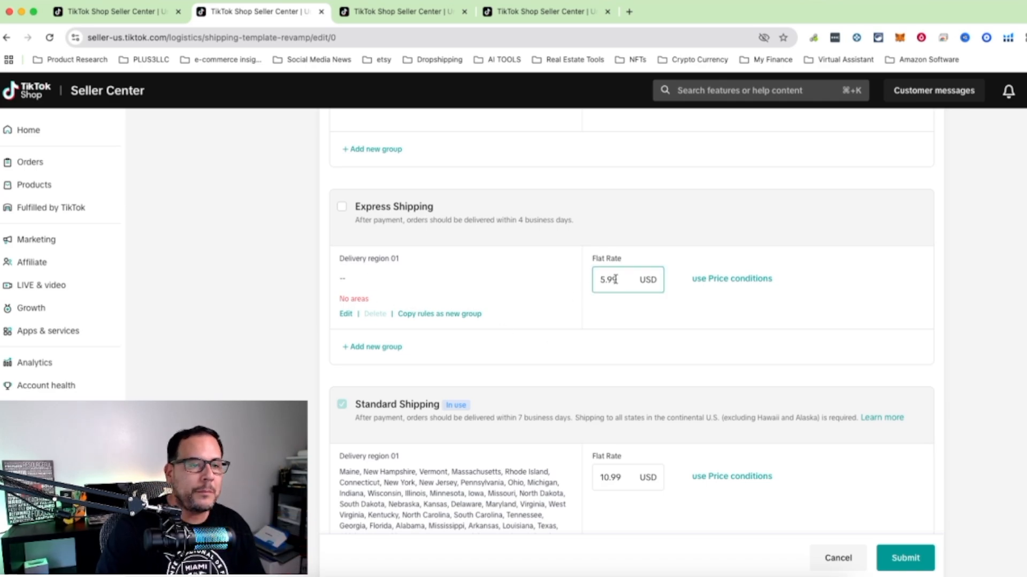
left_click_drag(617, 279, 554, 282)
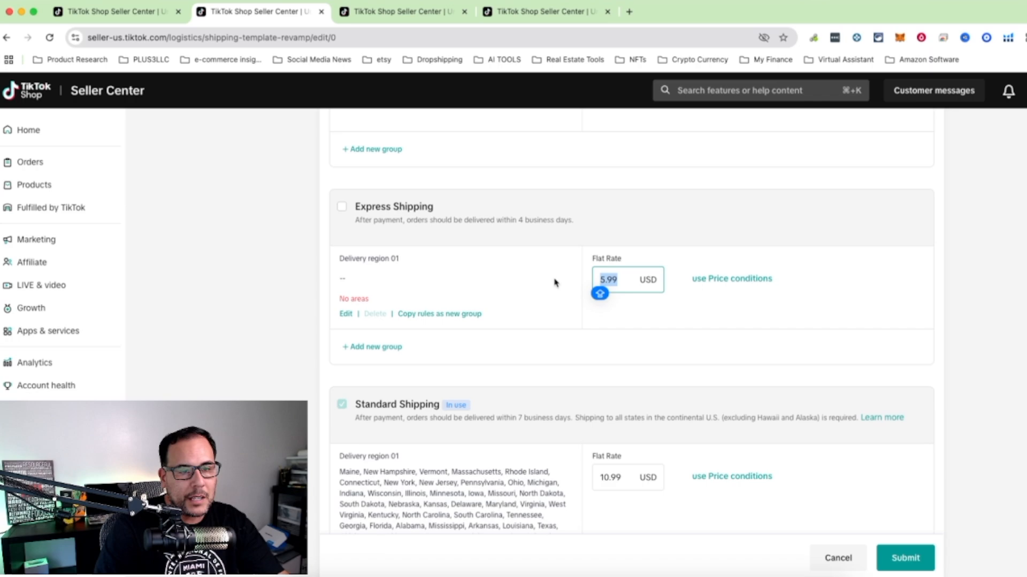
type("0")
left_click(971, 293)
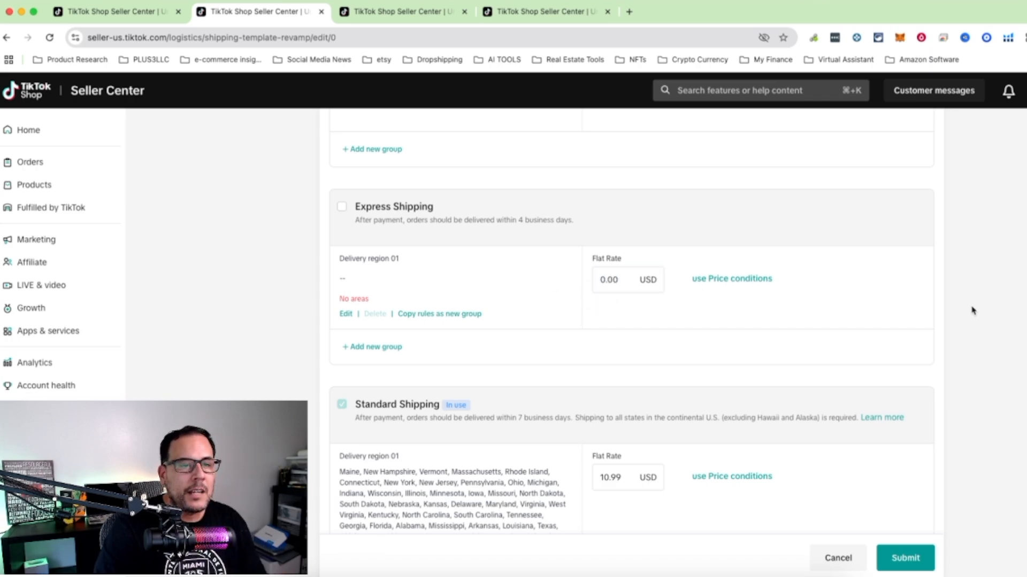